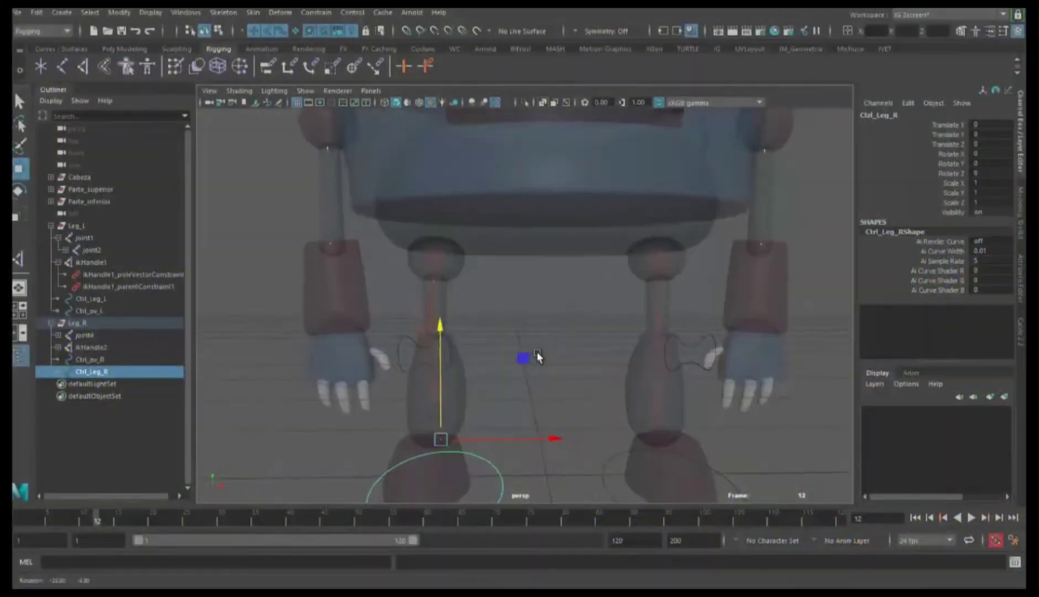
Level and orbit the view around the legs and clear the selection.
mouse_move(538, 358)
alt+mouse_down()
mouse_move(465, 355)
mouse_move(470, 377)
mouse_move(519, 311)
mouse_move(523, 334)
alt+mouse_up()
scroll(497, 376, up, 5)
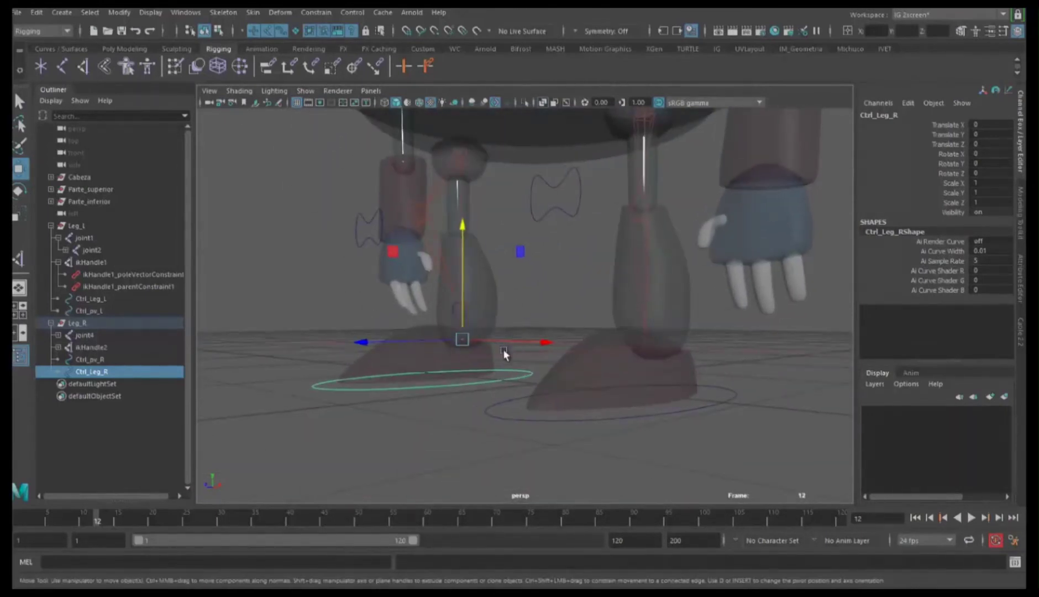
alt+drag(499, 378, 521, 378)
click(619, 391)
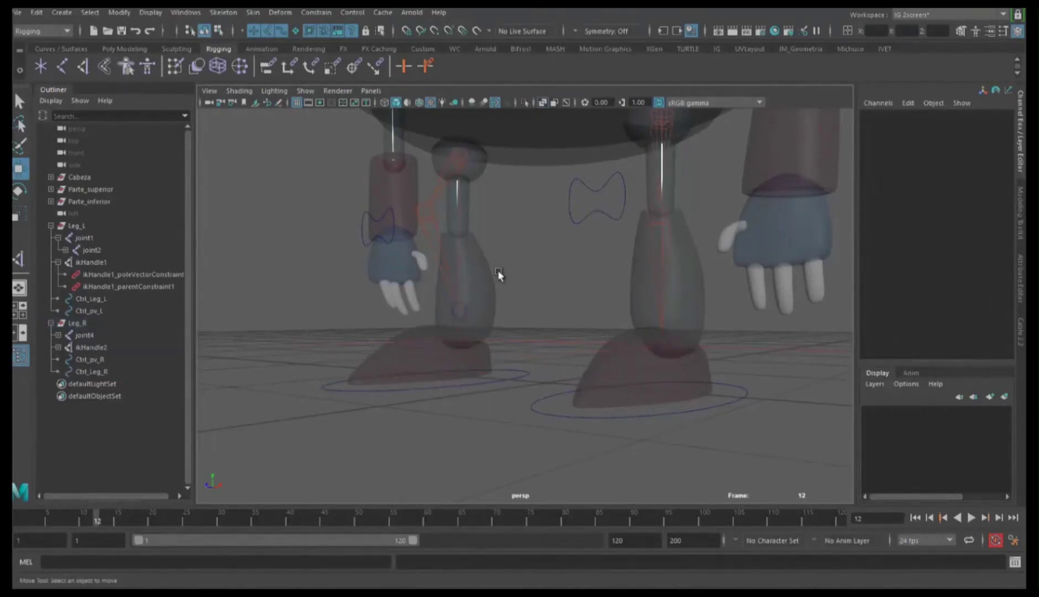
Parent the left foot mesh pie_L under Ctrl_Leg_L, with selection limited to surfaces.
click(295, 31)
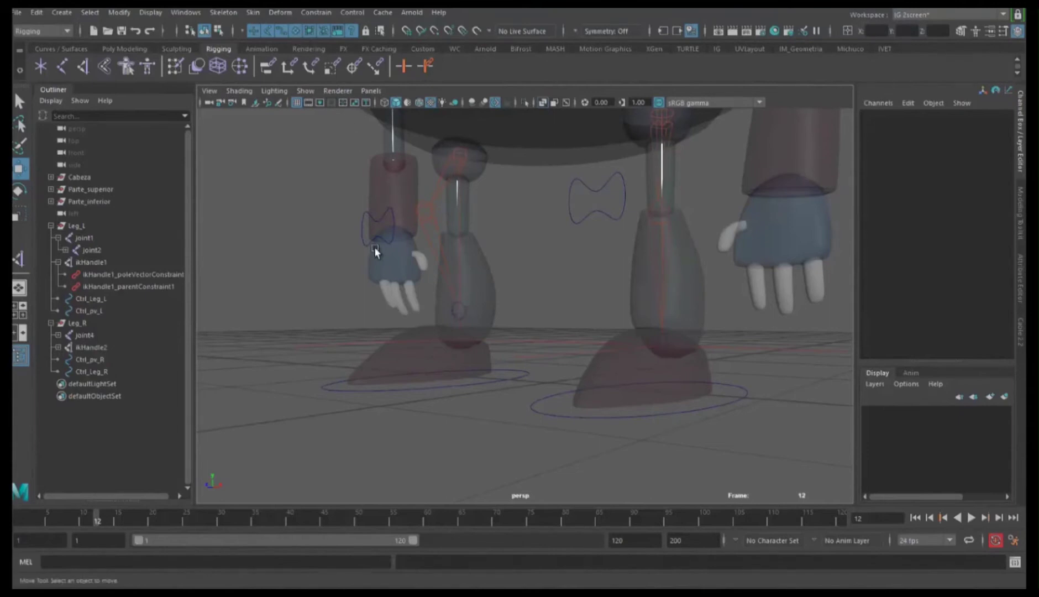
click(611, 369)
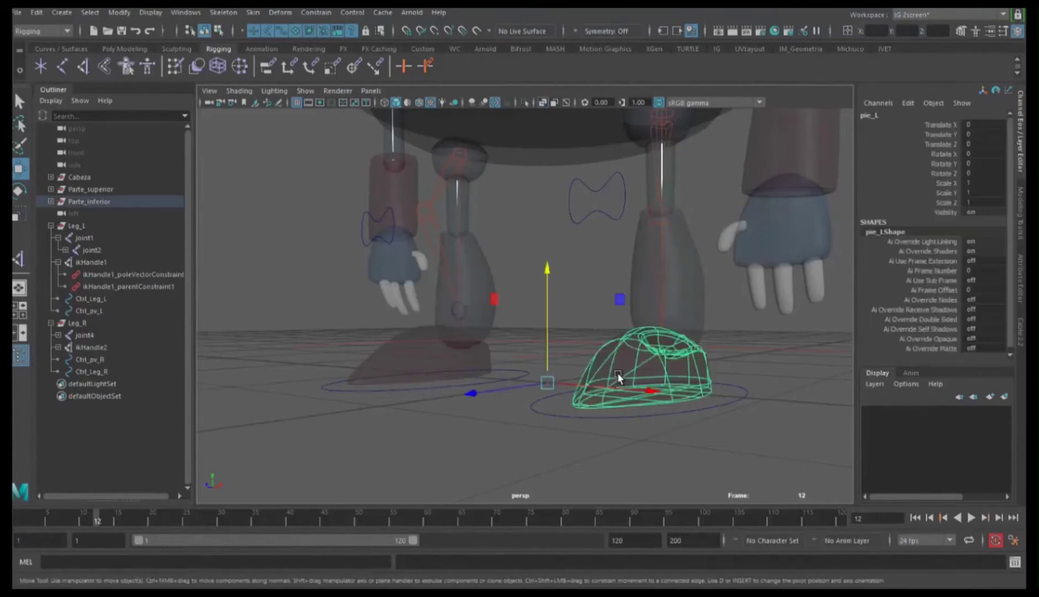
click(688, 410)
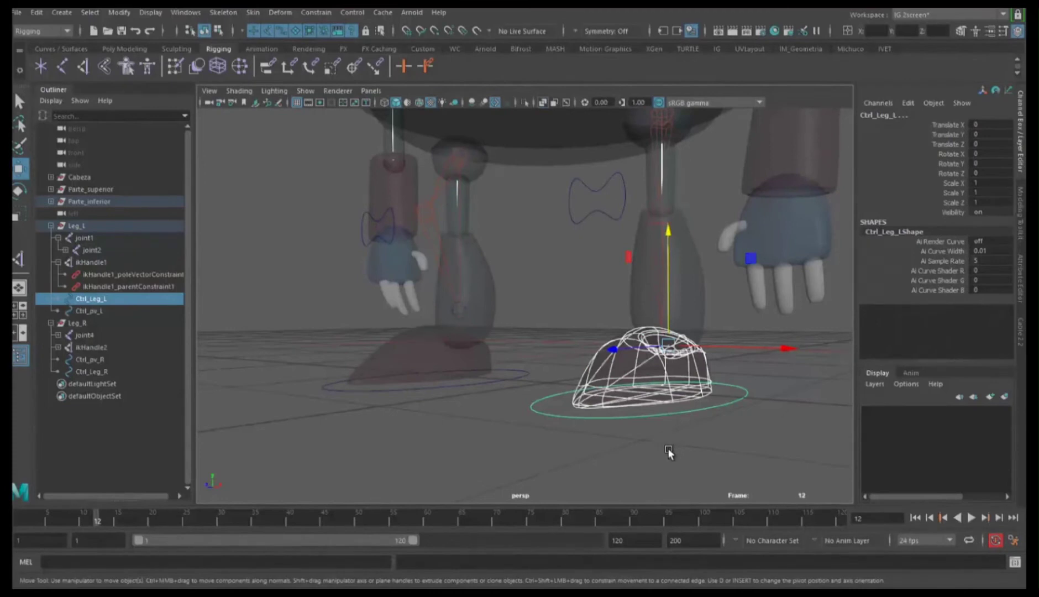
key(p)
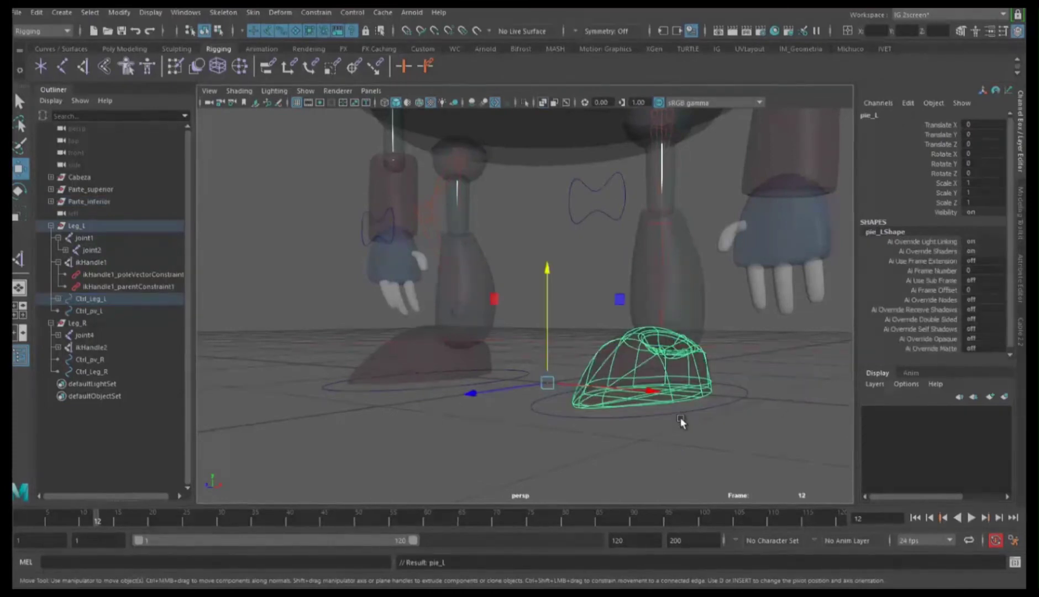
Test-lift Ctrl_Leg_L, undo the move, and select the right foot mesh pie_R.
click(703, 413)
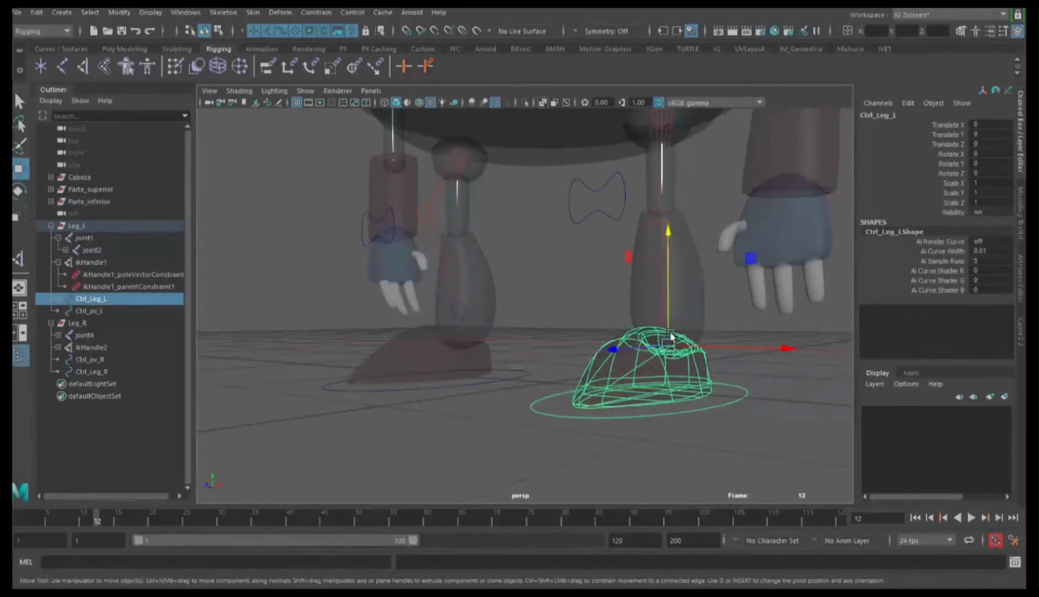
drag(667, 233, 674, 199)
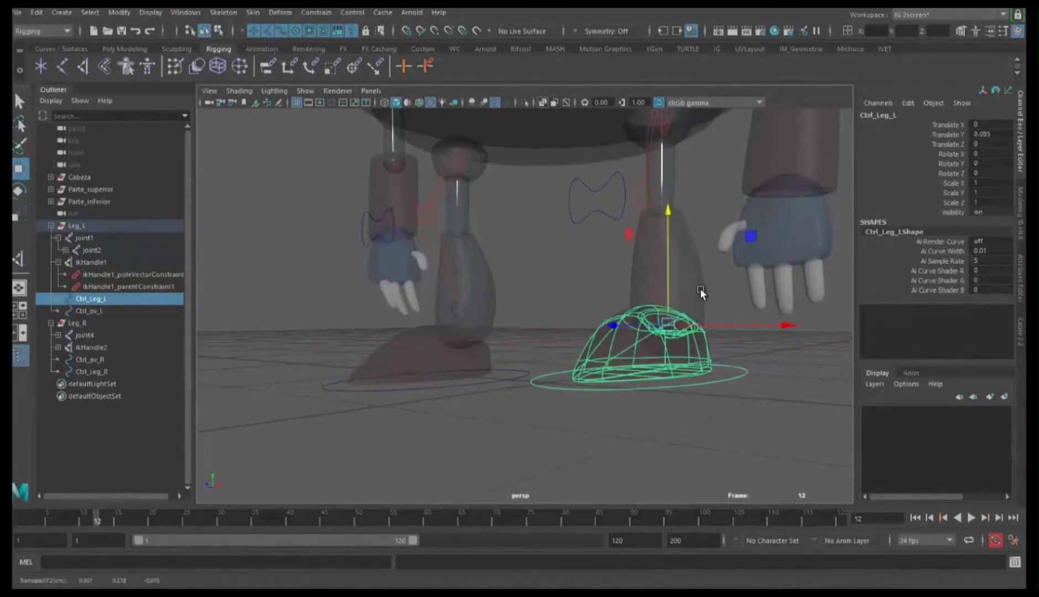
key(ctrl+z)
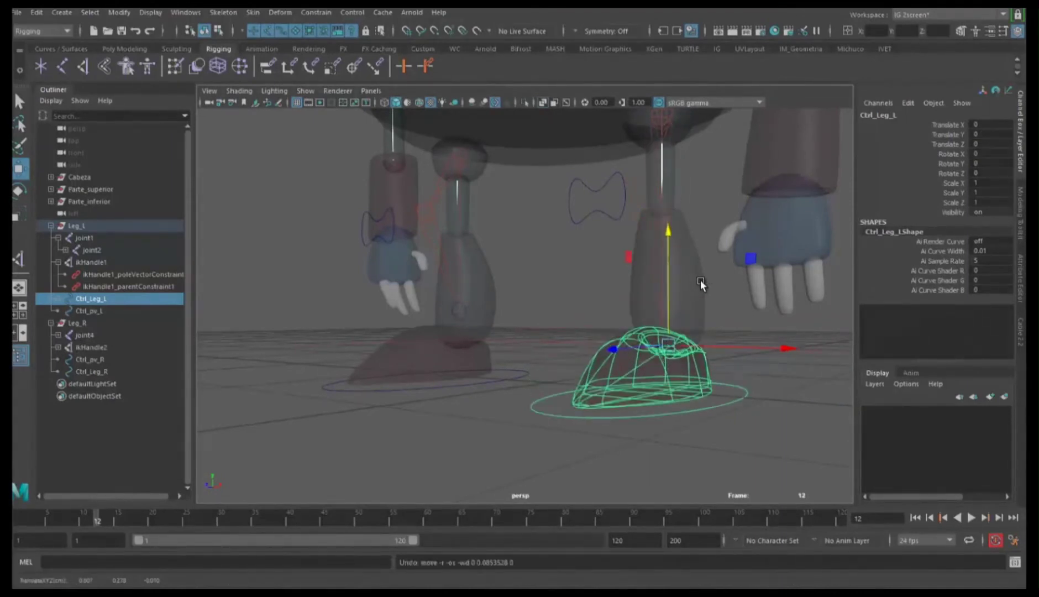
click(414, 356)
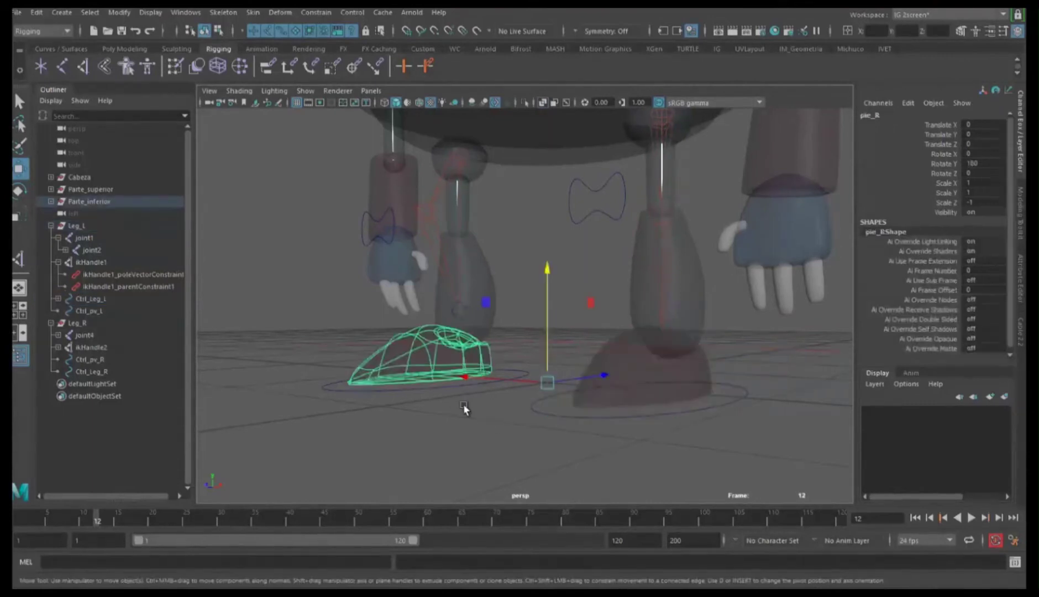
Parent pie_R under Ctrl_Leg_R, test-lift the control and reset its Translate Y to 0.
click(429, 391)
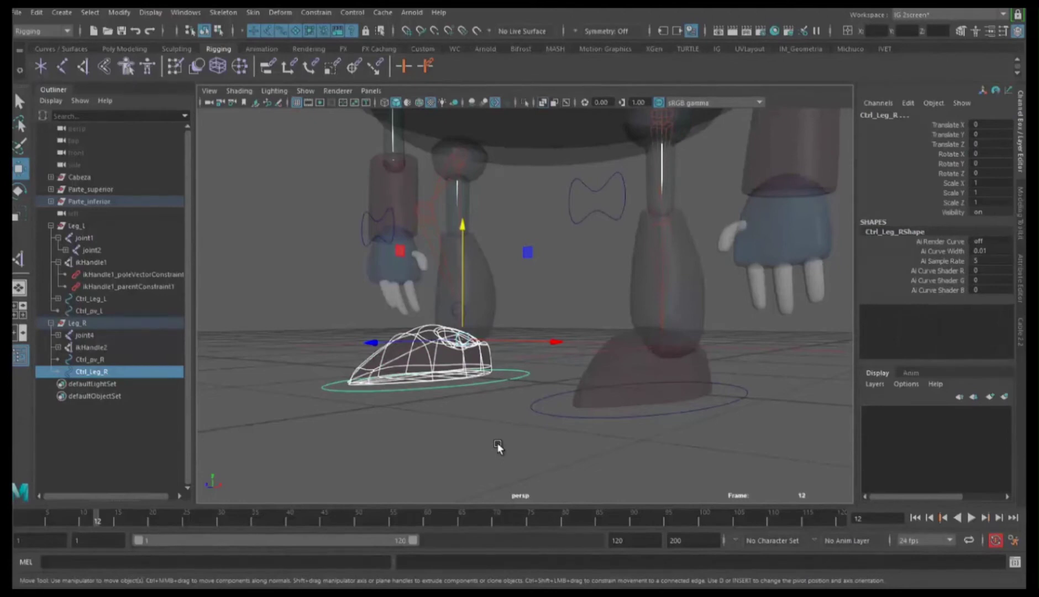
key(ctrl+z)
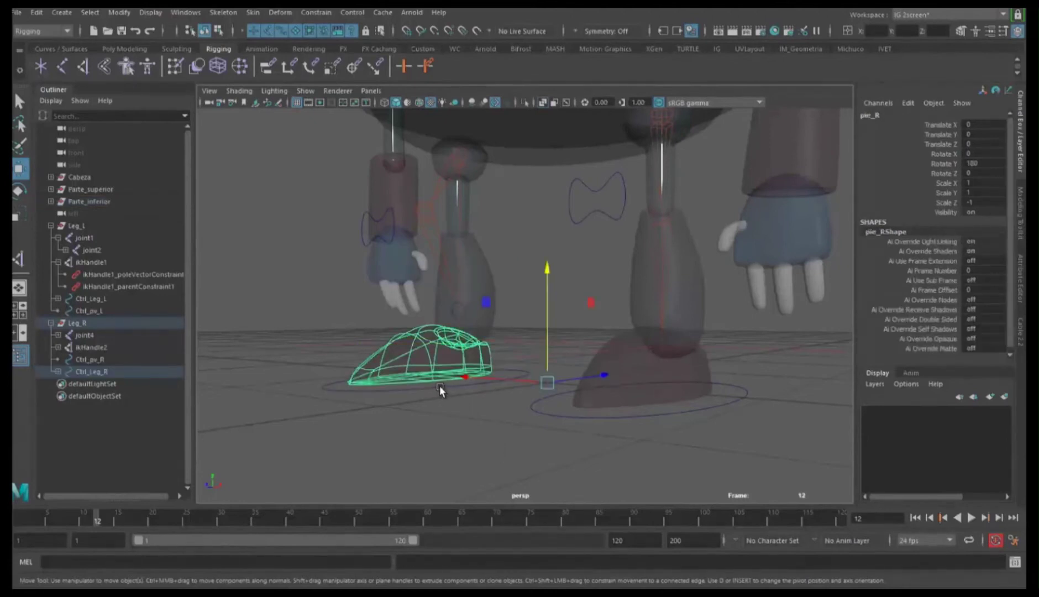
click(441, 387)
drag(464, 250, 515, 253)
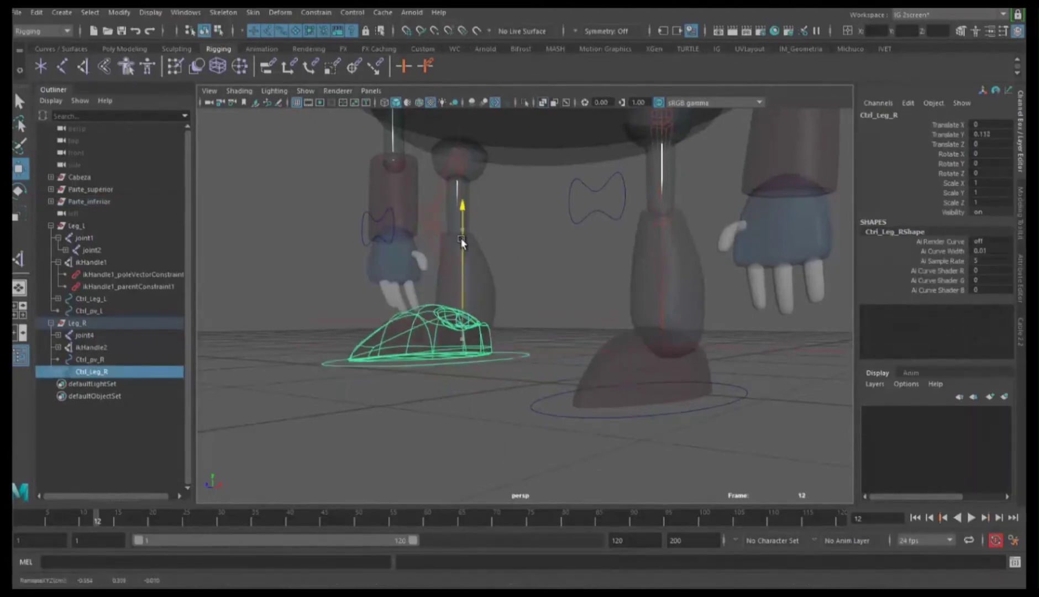
double_click(989, 135)
text(0)
key(Return)
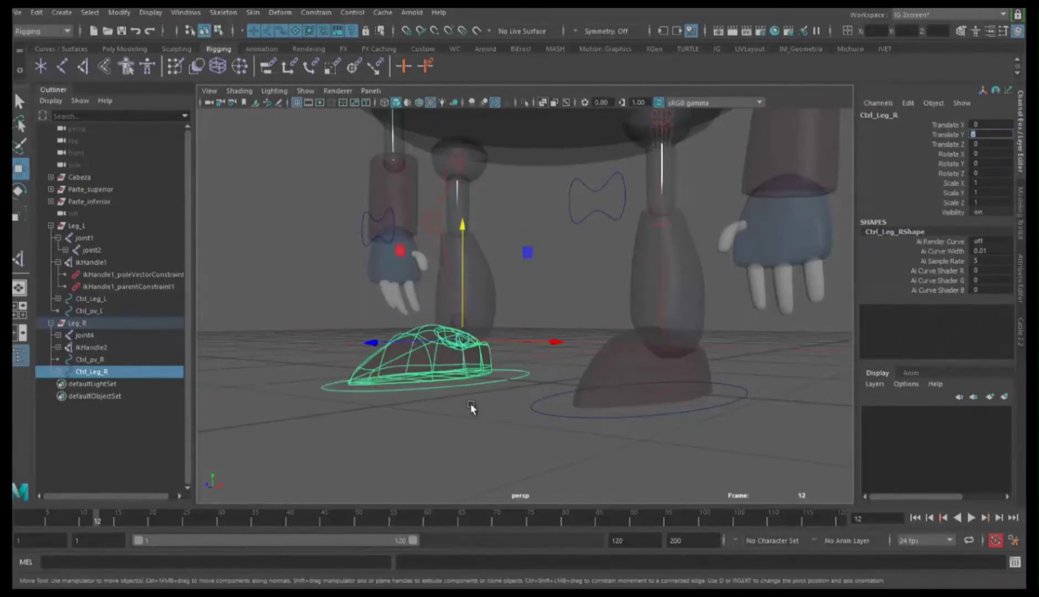
Retest the right foot control with a small lift from a higher angle, then undo it.
alt+drag(470, 402, 494, 425)
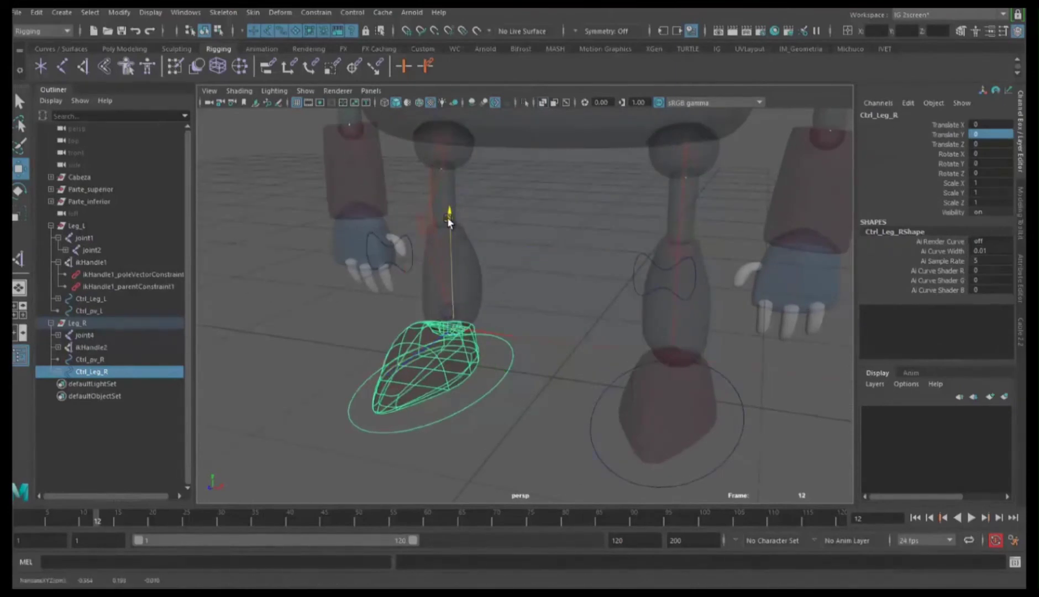
drag(449, 219, 448, 216)
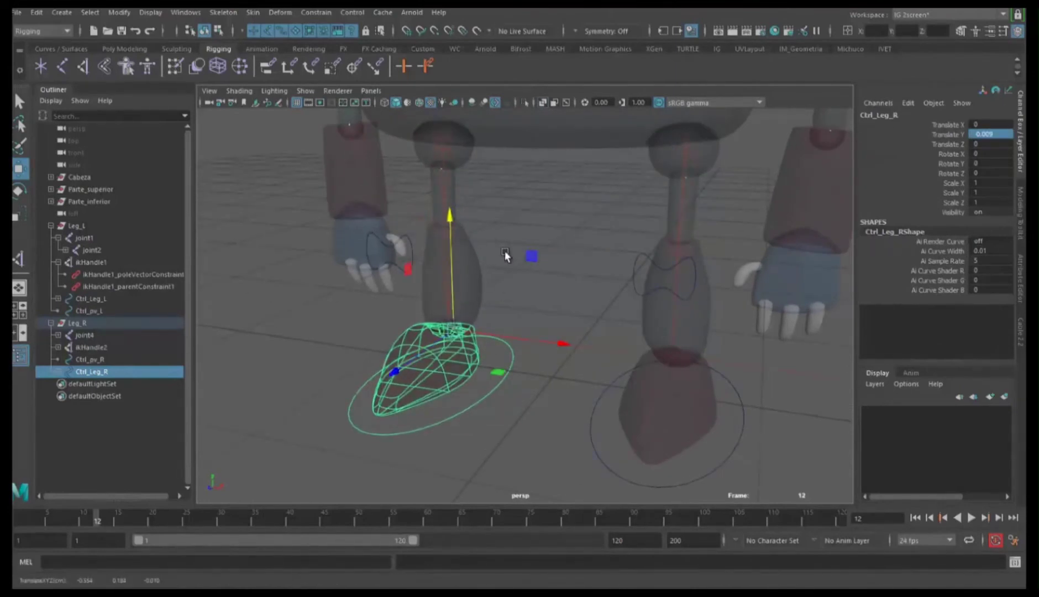
key(ctrl+z)
mouse_move(572, 278)
alt+mouse_down()
mouse_move(512, 274)
mouse_move(610, 286)
mouse_move(571, 284)
mouse_move(556, 304)
mouse_move(591, 286)
mouse_move(557, 317)
mouse_move(500, 322)
alt+mouse_up()
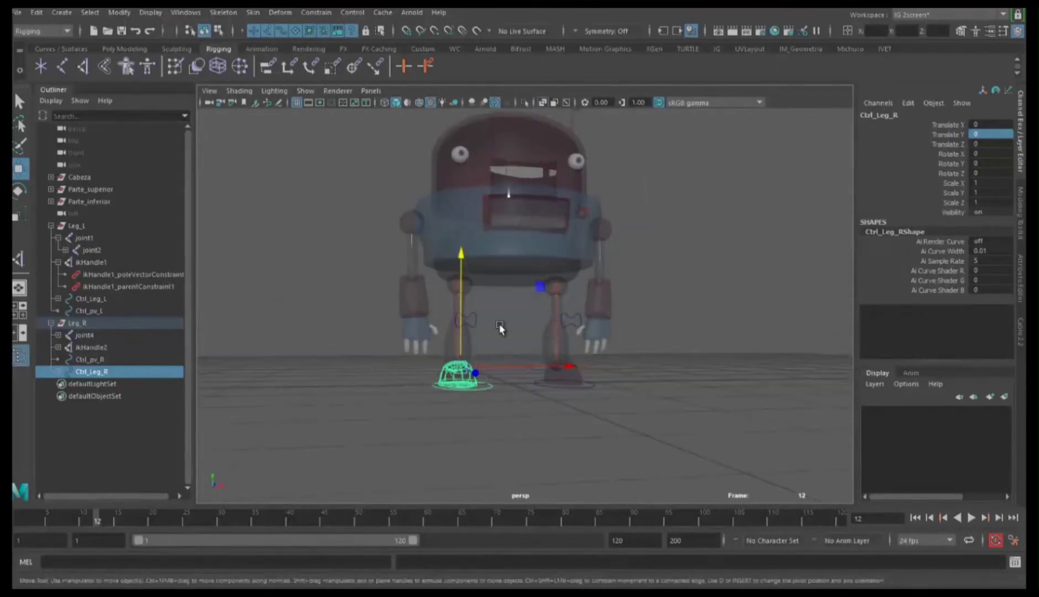
Zoom in on the robot's front and select the right leg's top joint, joint4.
scroll(499, 331, up, 2)
scroll(499, 331, up, 3)
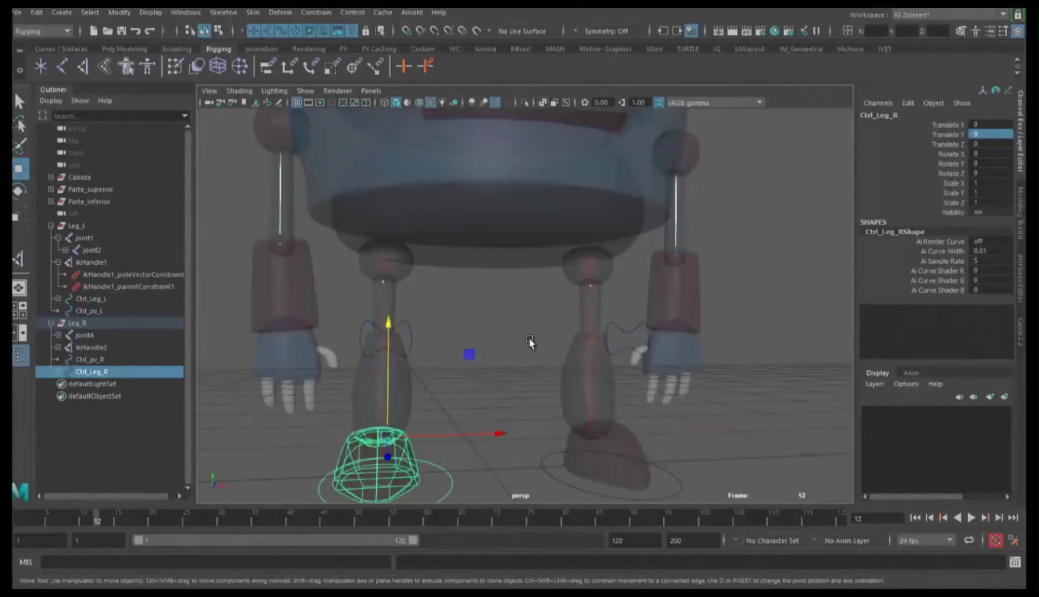
scroll(529, 339, up, 4)
alt+drag(528, 403, 426, 376)
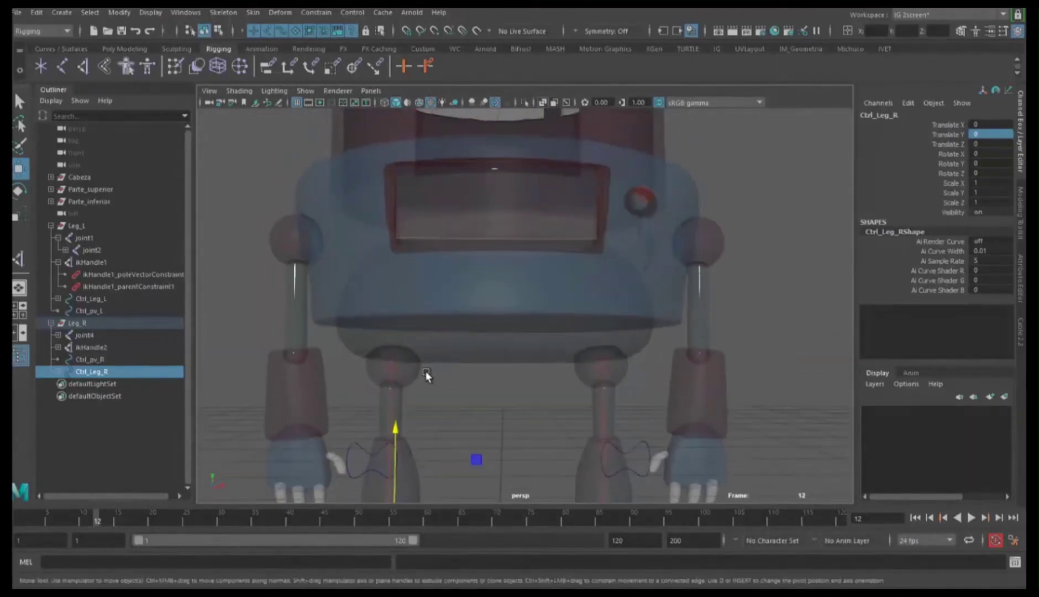
click(399, 358)
Raise joint4 to Translate Y 1.164 so the right leg chain straightens.
scroll(444, 394, up, 4)
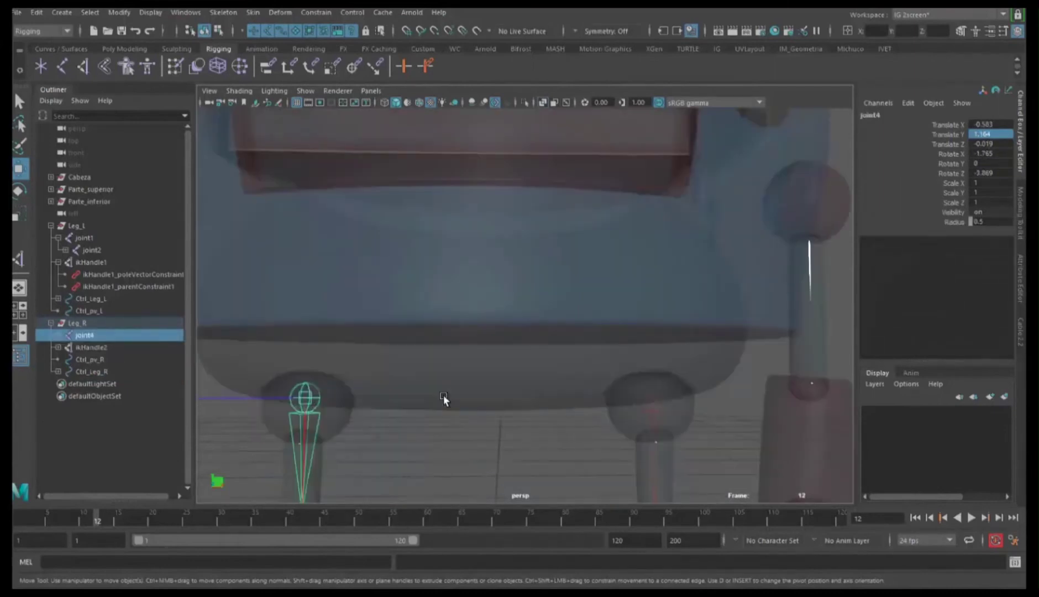
mouse_move(440, 386)
alt+mouse_down()
mouse_move(492, 315)
mouse_move(420, 323)
mouse_move(477, 329)
mouse_move(467, 310)
mouse_move(471, 378)
alt+mouse_up()
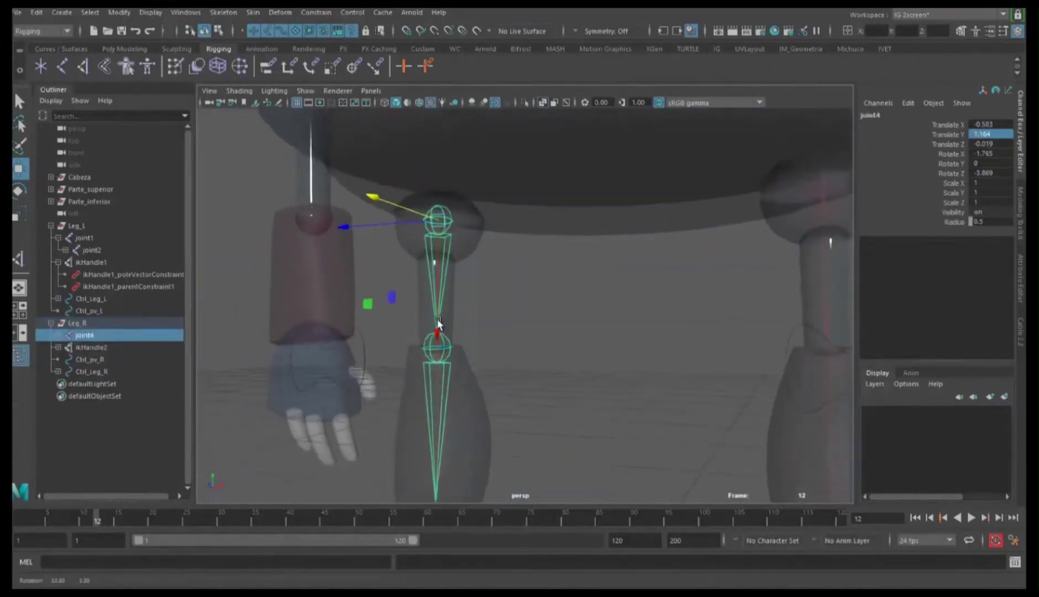
scroll(478, 329, down, 3)
middle_drag(543, 344, 483, 273)
alt+drag(483, 273, 478, 277)
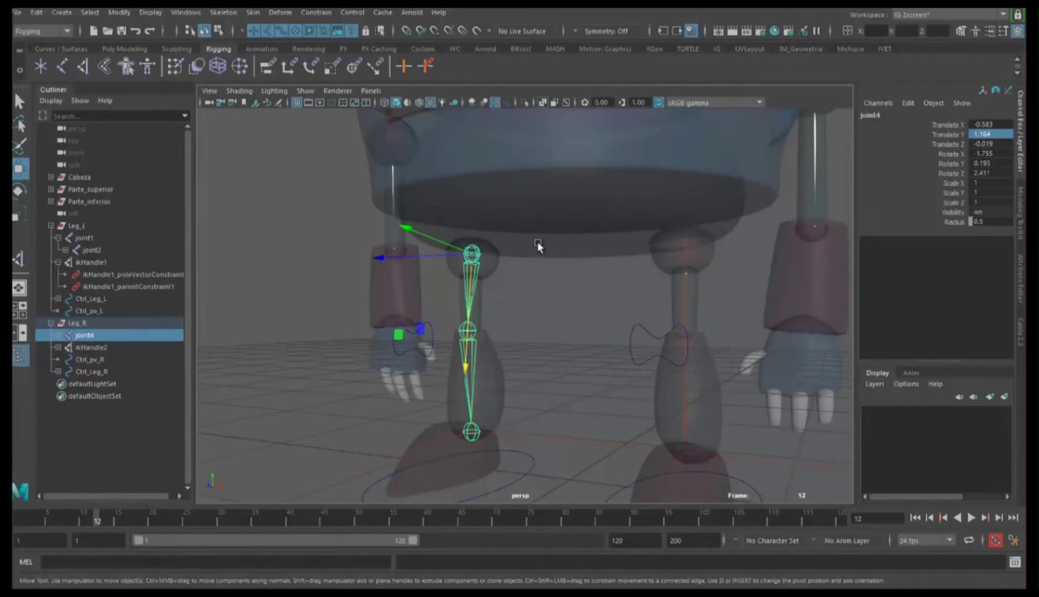
Parent joint4 under culo, test-lower the body, and undo the trial edits.
click(537, 242)
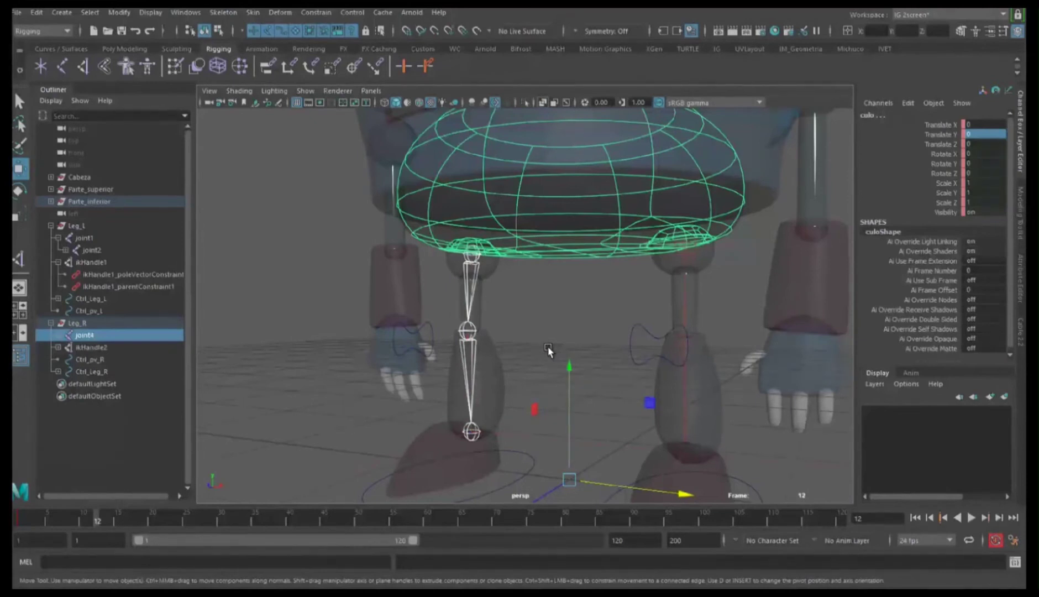
key(p)
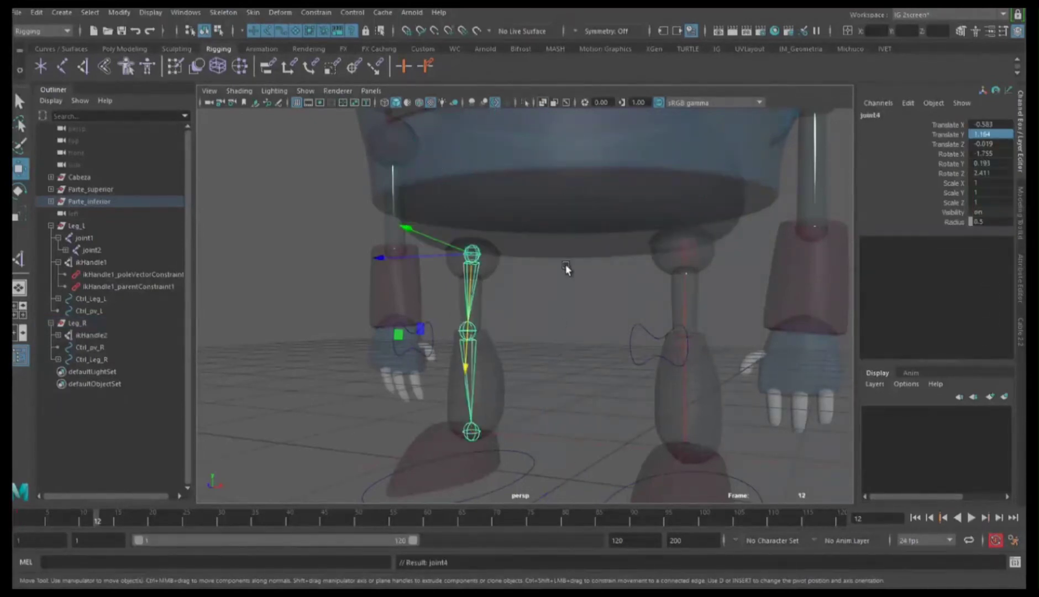
click(555, 243)
mouse_move(568, 318)
mouse_down()
mouse_move(560, 397)
mouse_move(555, 367)
mouse_move(564, 417)
mouse_move(549, 390)
mouse_move(556, 416)
mouse_up()
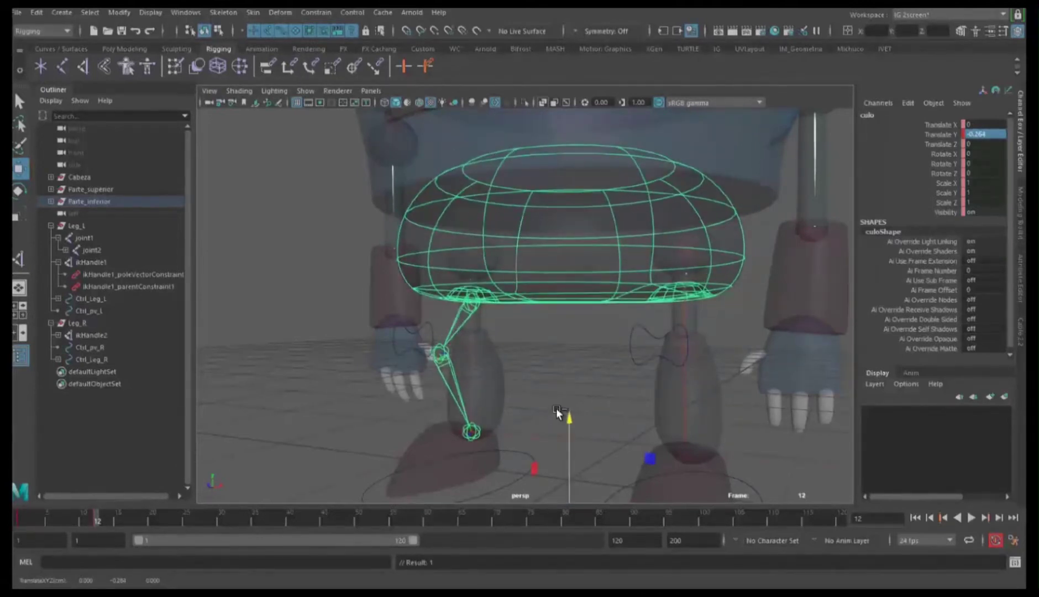
key(ctrl+z)
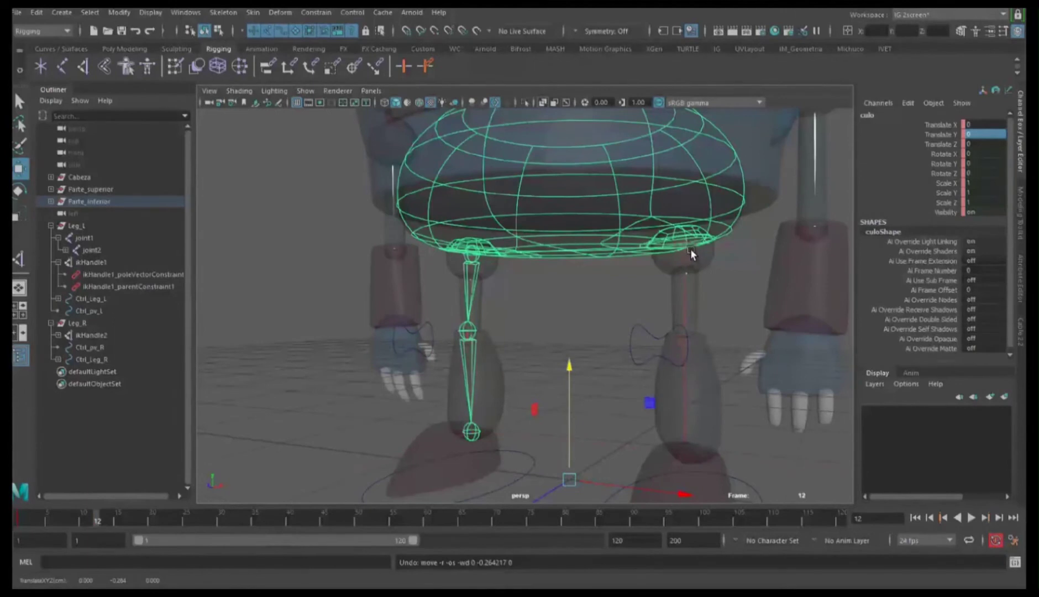
click(690, 248)
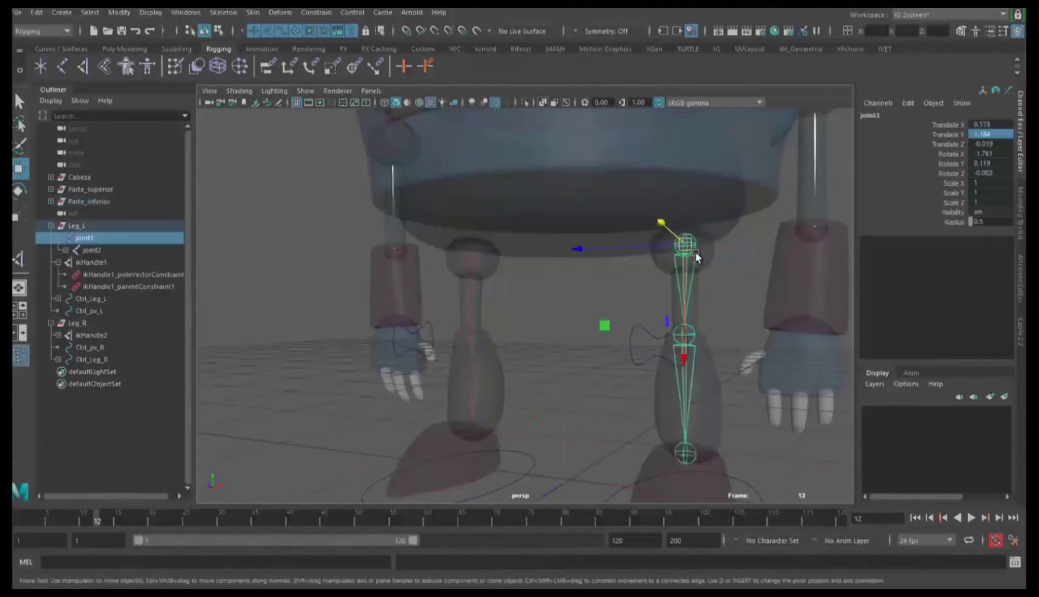
click(717, 228)
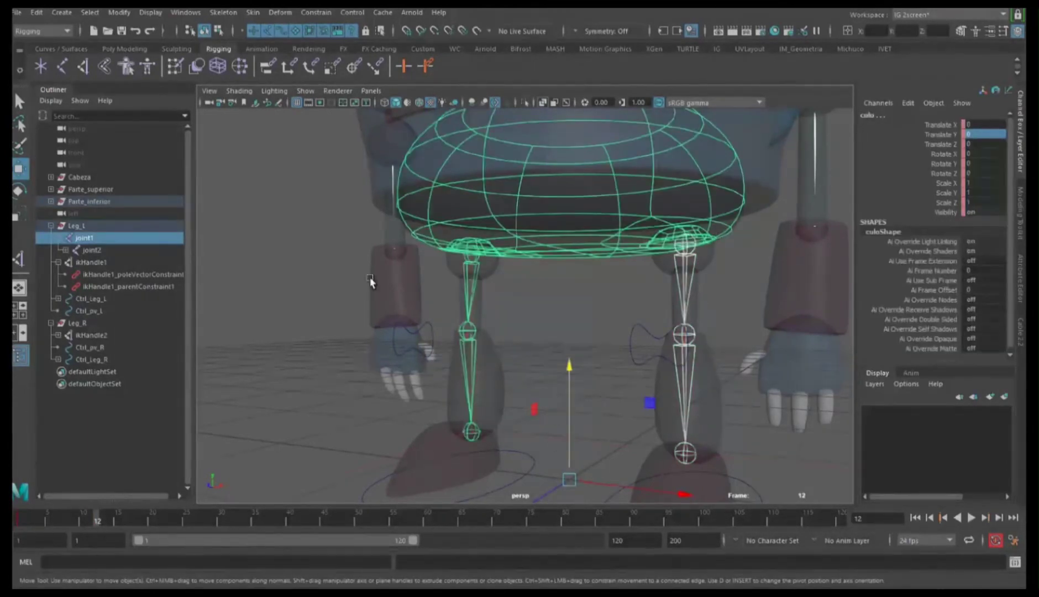
key(ctrl+z)
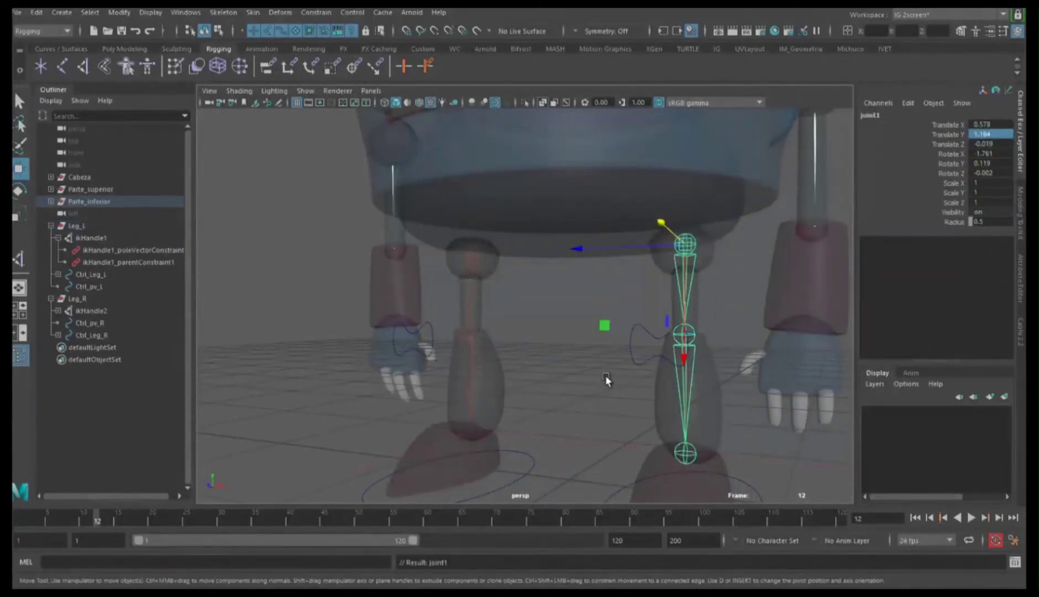
Lower the culo hip control to Translate Y -0.075 and key the bent-leg pose.
alt+right_drag(602, 358, 514, 226)
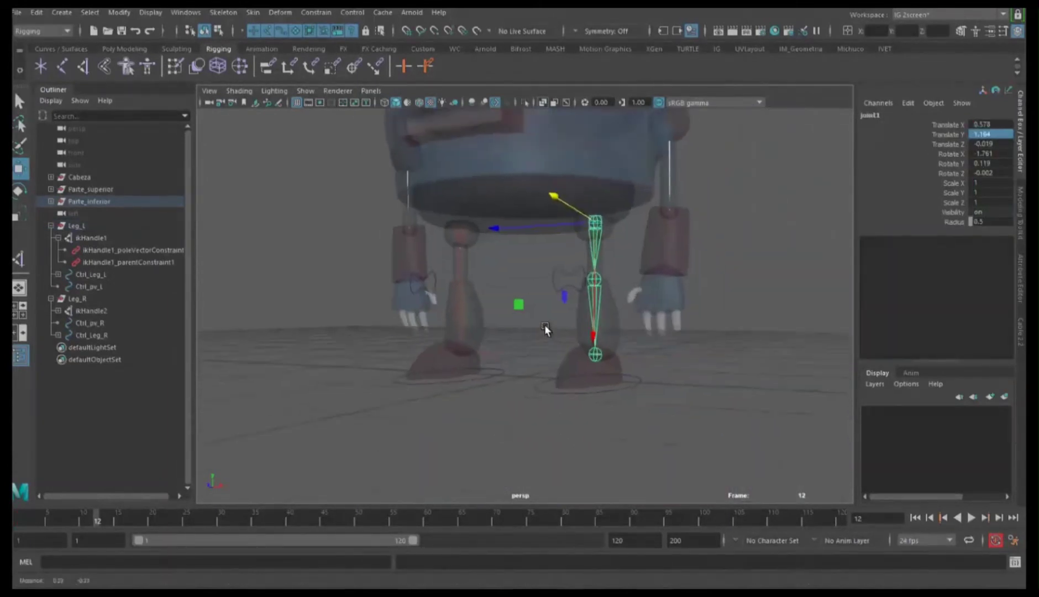
click(516, 215)
mouse_move(511, 245)
mouse_down()
mouse_move(516, 278)
mouse_move(506, 218)
mouse_move(507, 249)
mouse_up()
key(s)
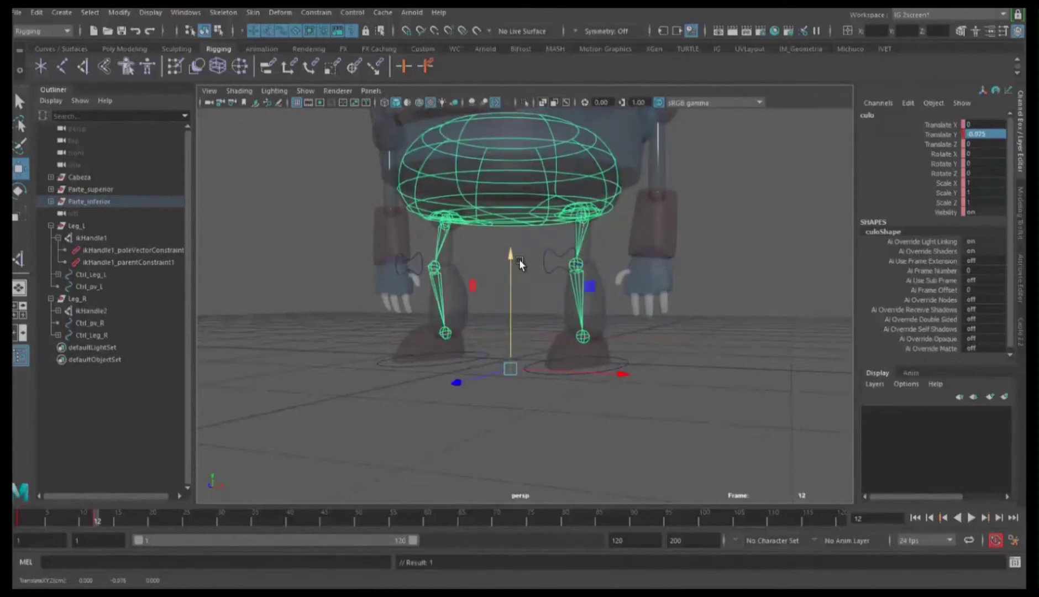
Return to frame 1 and delete the test keys from the time slider.
click(20, 518)
right_click(20, 518)
click(52, 367)
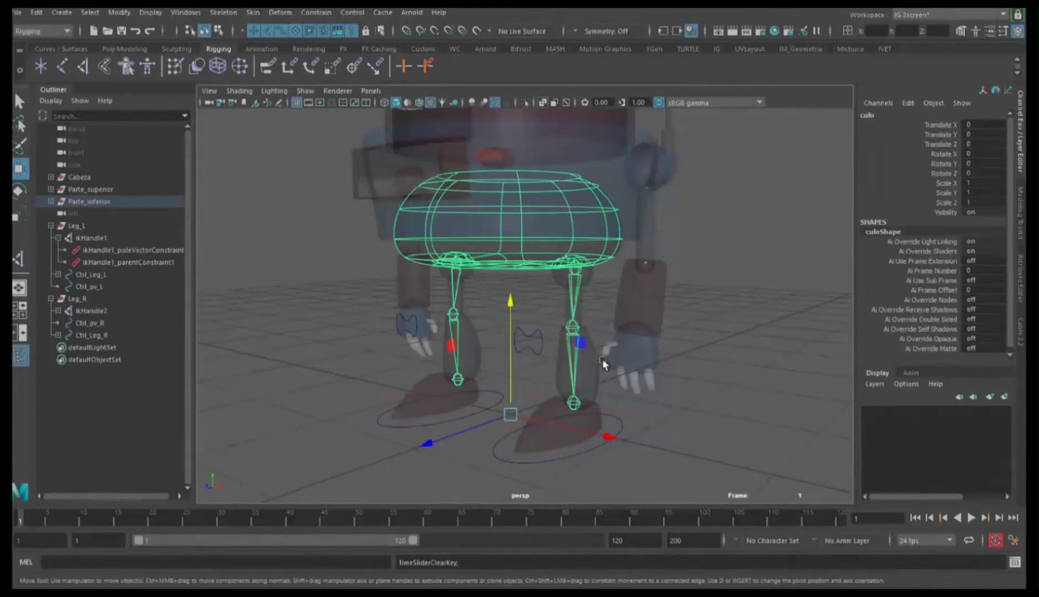
Orbit and zoom around the leg rig to inspect its rest pose.
mouse_move(602, 359)
alt+mouse_down()
mouse_move(680, 346)
mouse_move(673, 365)
mouse_move(623, 366)
mouse_move(676, 331)
mouse_move(657, 364)
mouse_move(641, 298)
mouse_move(659, 332)
alt+mouse_up()
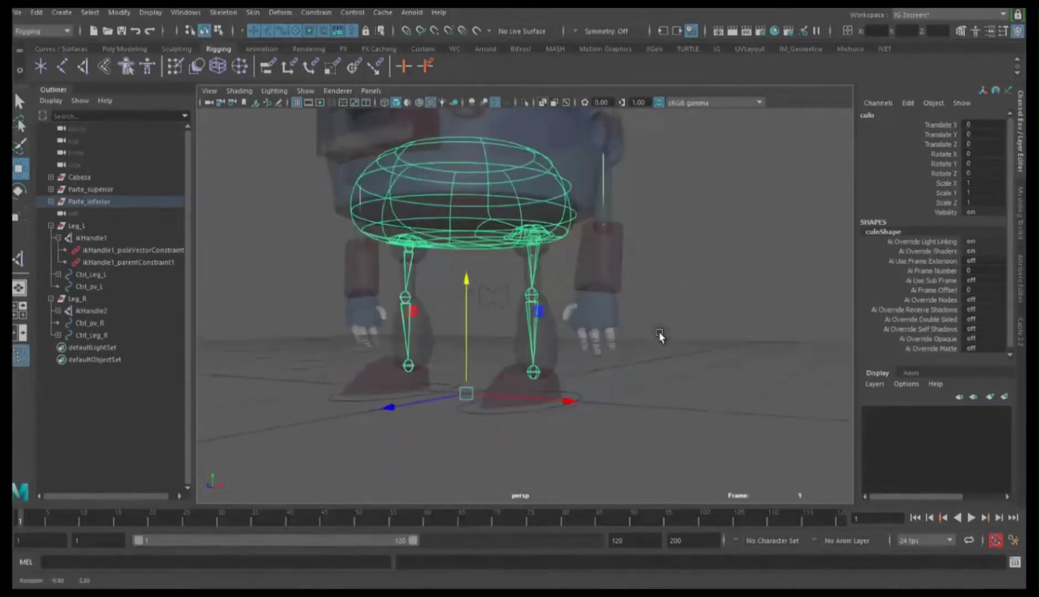
mouse_move(584, 394)
alt+mouse_down()
mouse_move(638, 381)
mouse_move(605, 365)
alt+mouse_up()
mouse_move(606, 365)
alt+right_down()
mouse_move(645, 364)
mouse_move(585, 359)
alt+right_up()
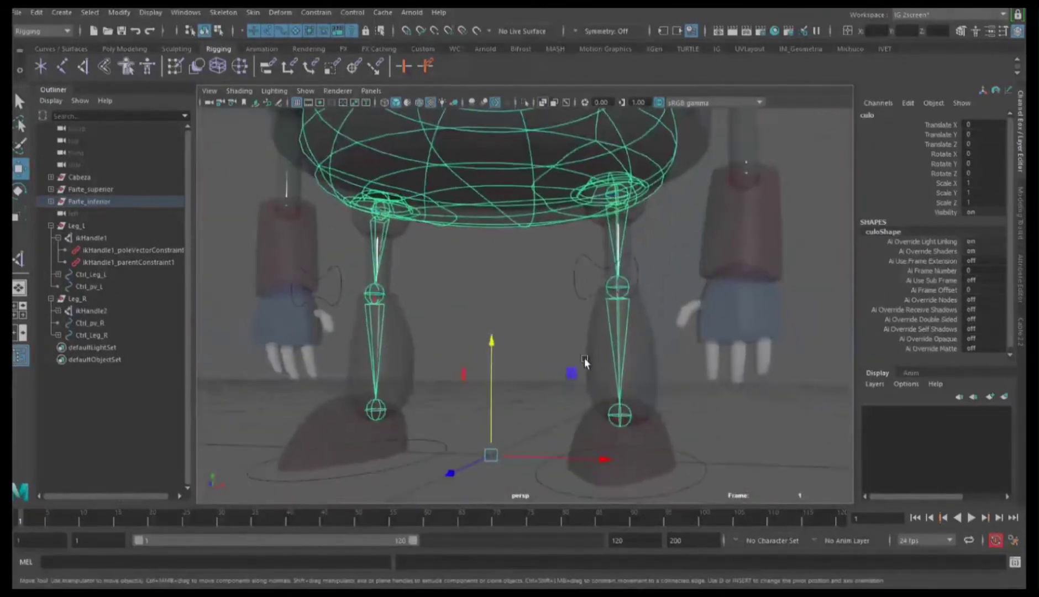
alt+drag(629, 363, 613, 378)
alt+right_drag(609, 375, 574, 367)
mouse_move(574, 368)
alt+mouse_down()
mouse_move(547, 378)
mouse_move(580, 371)
alt+mouse_up()
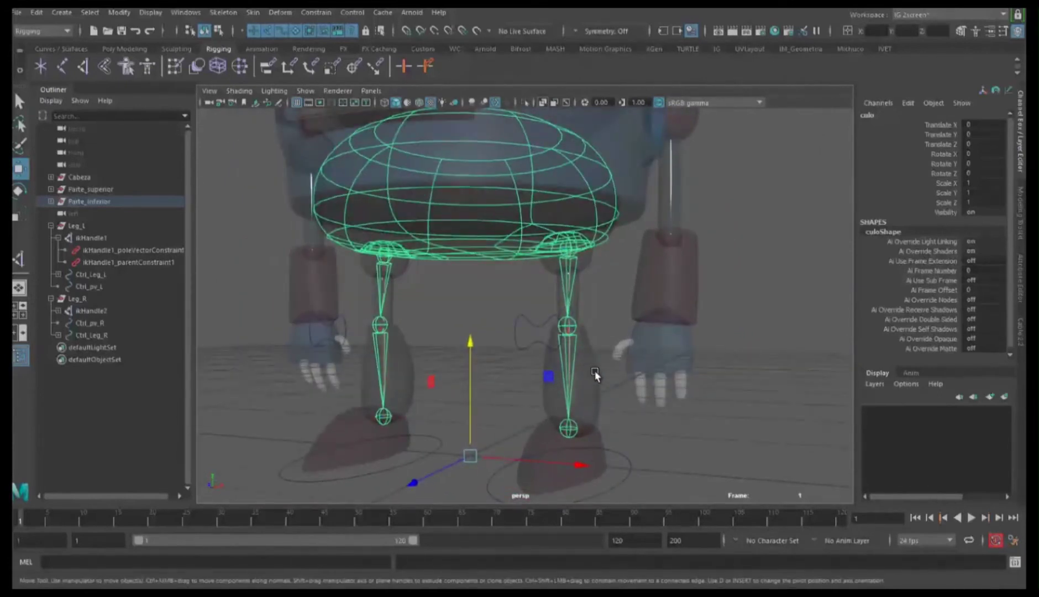
alt+drag(587, 393, 523, 389)
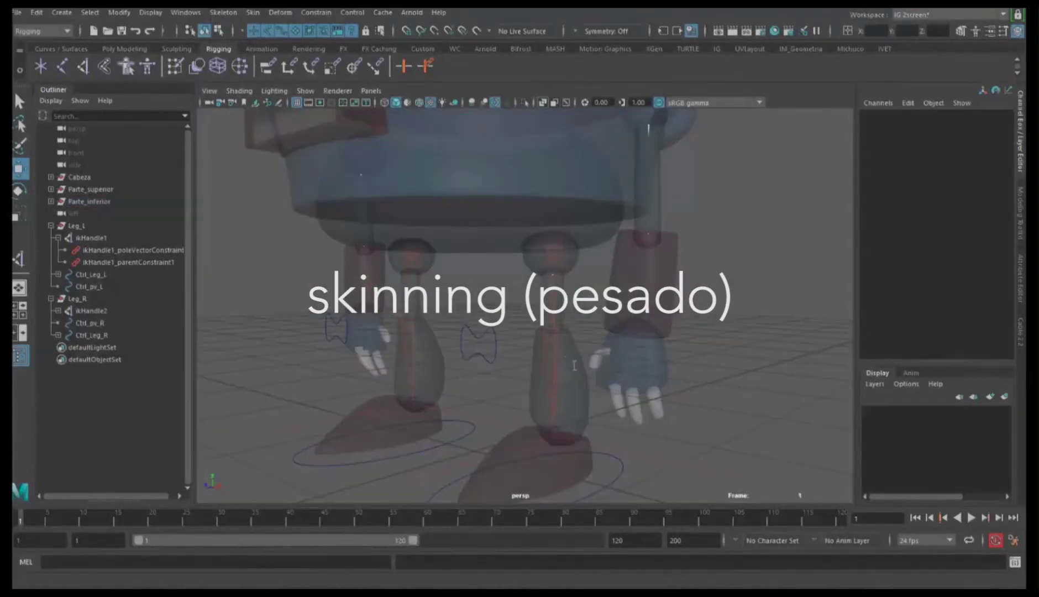
Select the gemelo_L calf, muslo_L thigh and union_L joint sphere together.
mouse_move(556, 336)
alt+mouse_down()
mouse_move(568, 325)
mouse_move(540, 333)
alt+mouse_up()
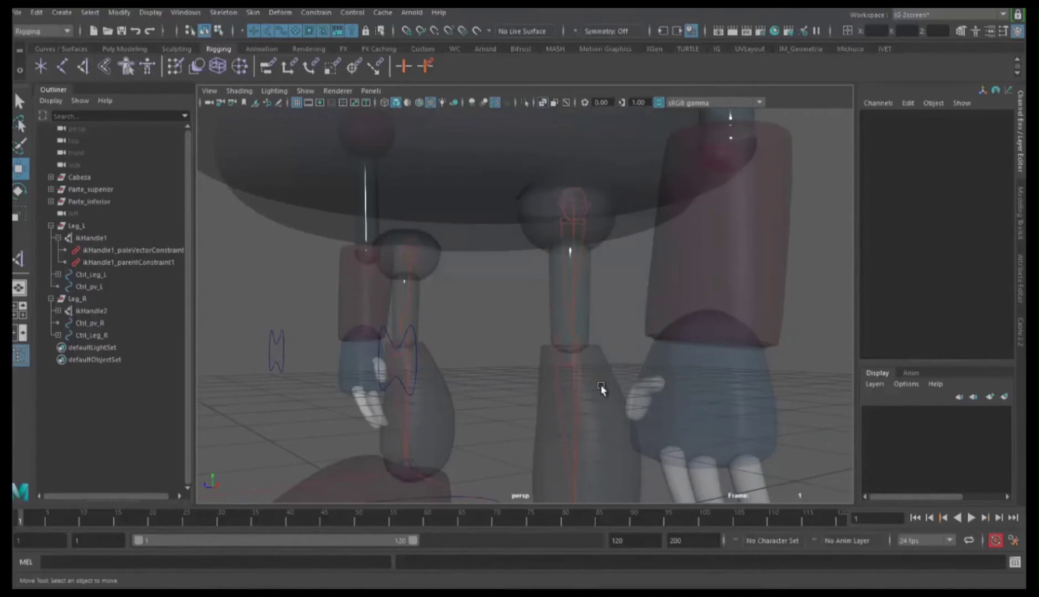
mouse_move(618, 383)
alt+mouse_down()
mouse_move(610, 337)
mouse_move(615, 346)
alt+mouse_up()
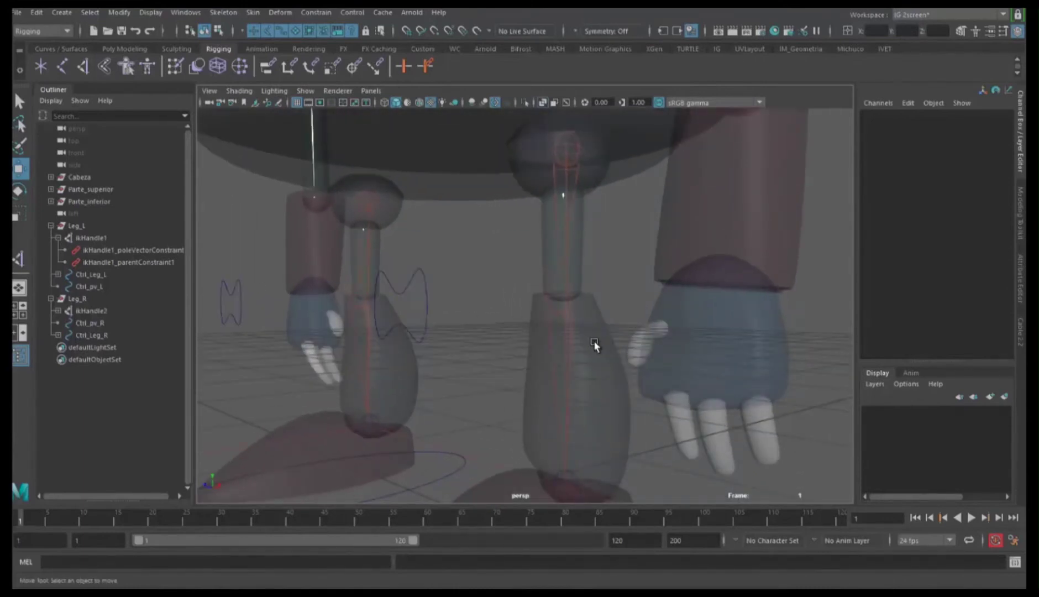
click(594, 345)
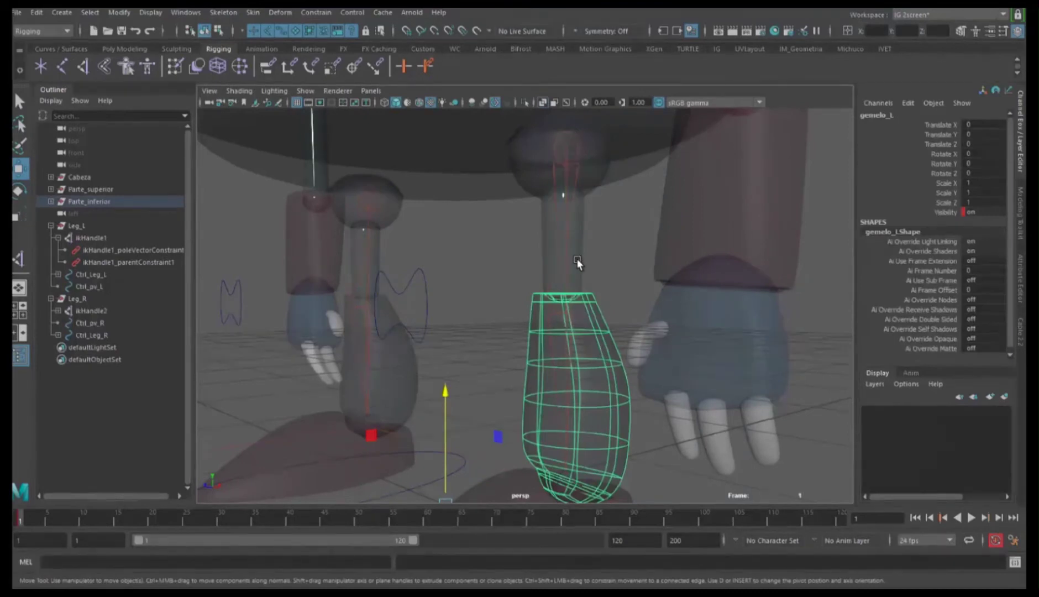
click(583, 204)
click(527, 183)
scroll(623, 298, down, 5)
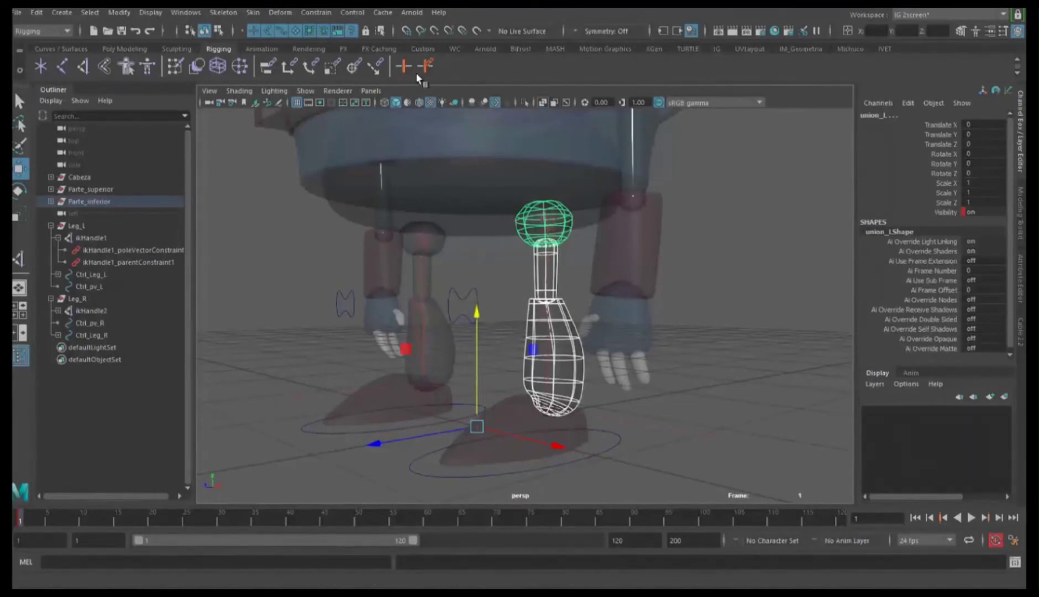
Reset the Bind Skin options to their default settings and attempt a first bind.
click(255, 14)
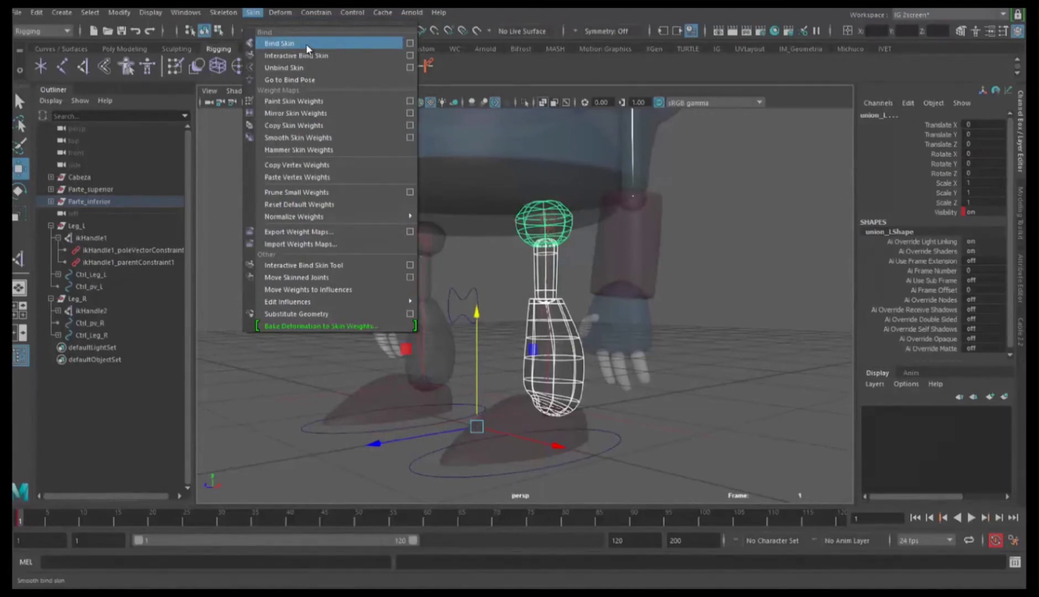
click(410, 44)
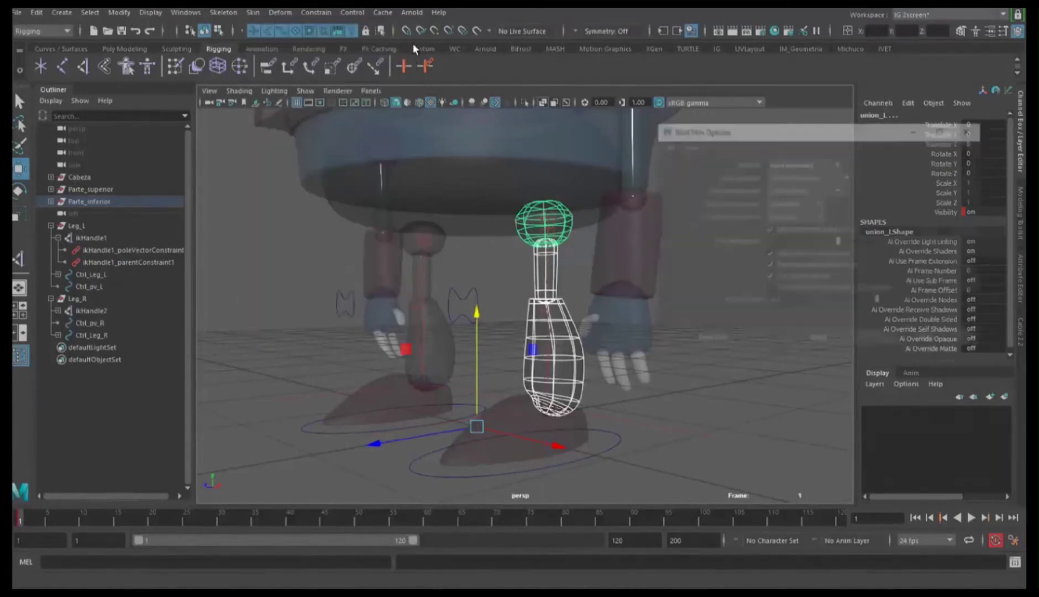
click(665, 145)
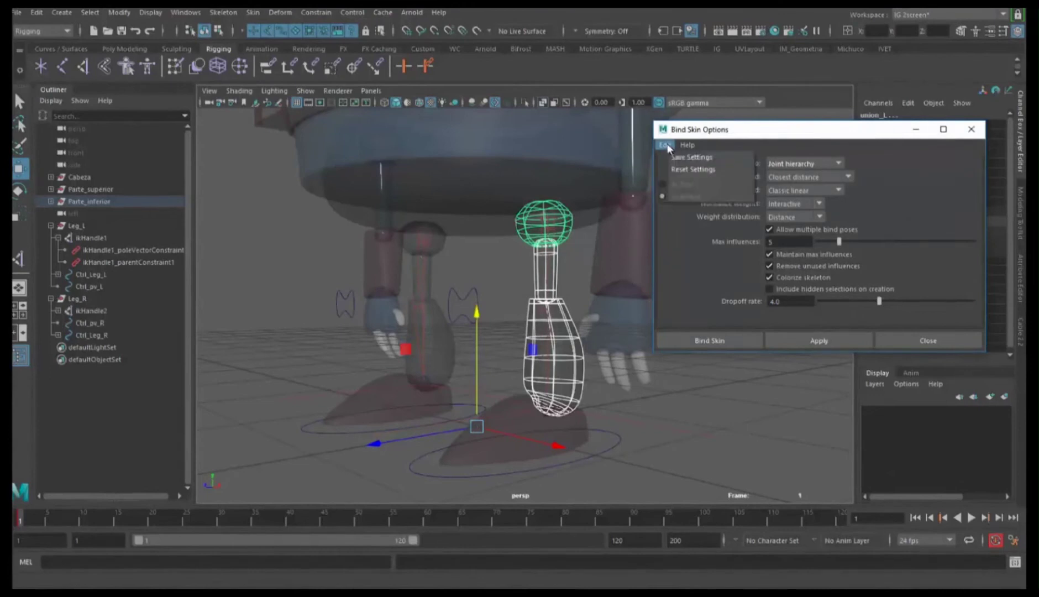
click(686, 169)
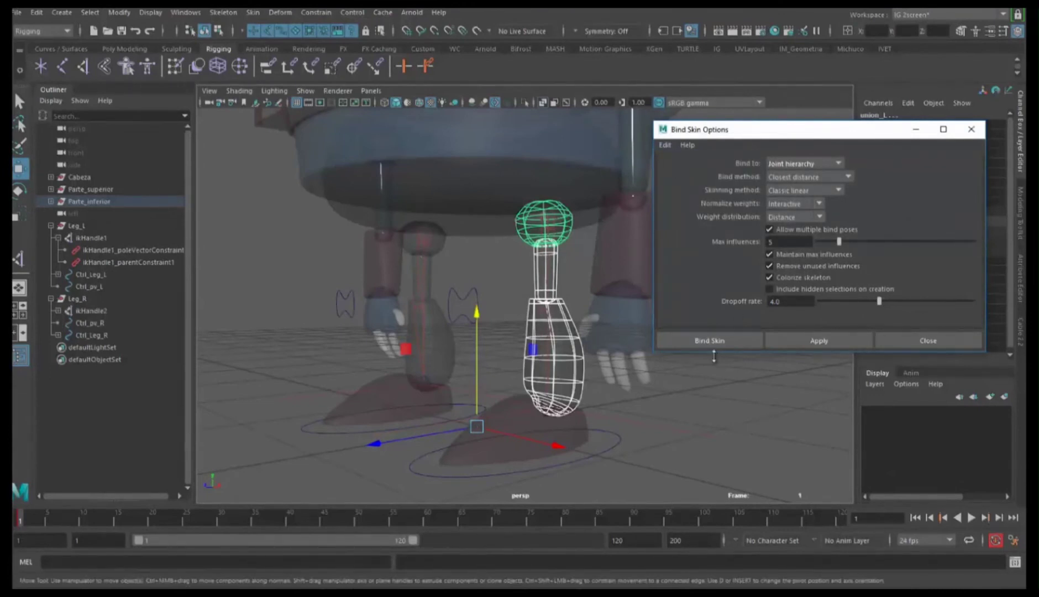
click(725, 343)
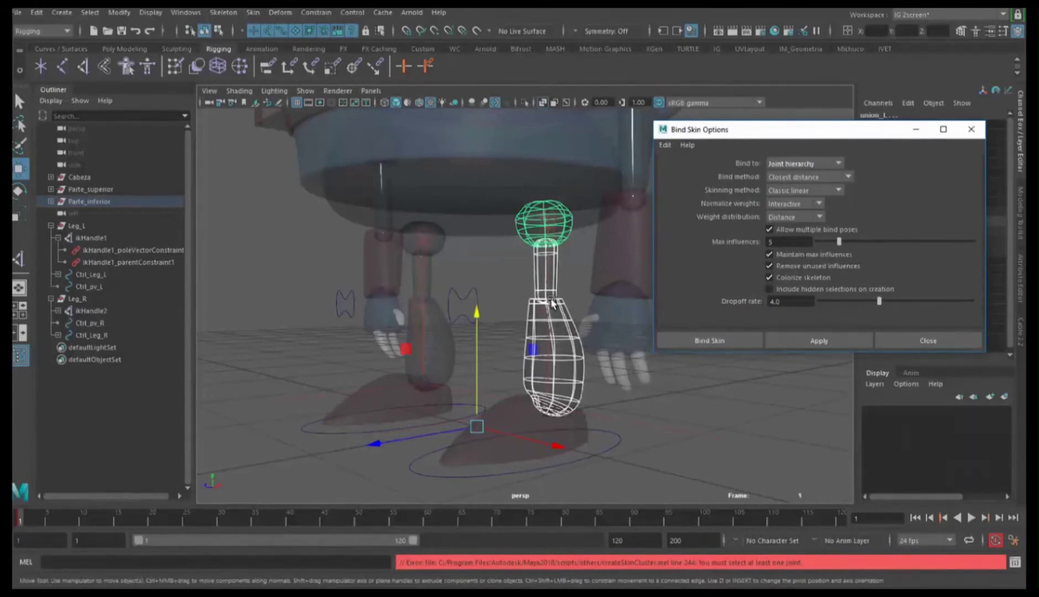
Add joint1 and joint2 to the selection and bind the left leg meshes to them.
scroll(553, 299, up, 5)
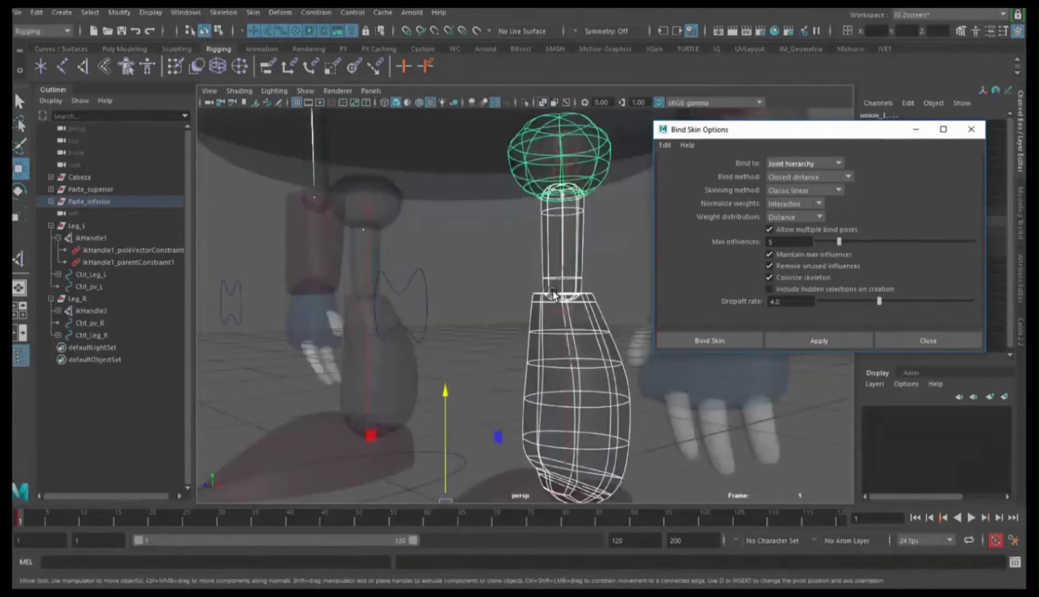
click(569, 216)
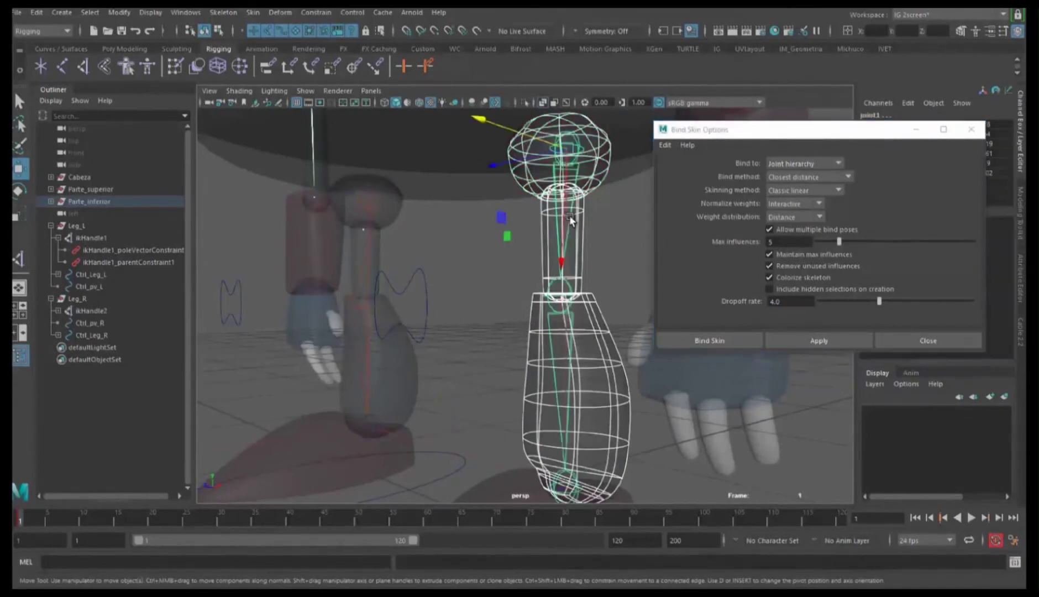
click(555, 326)
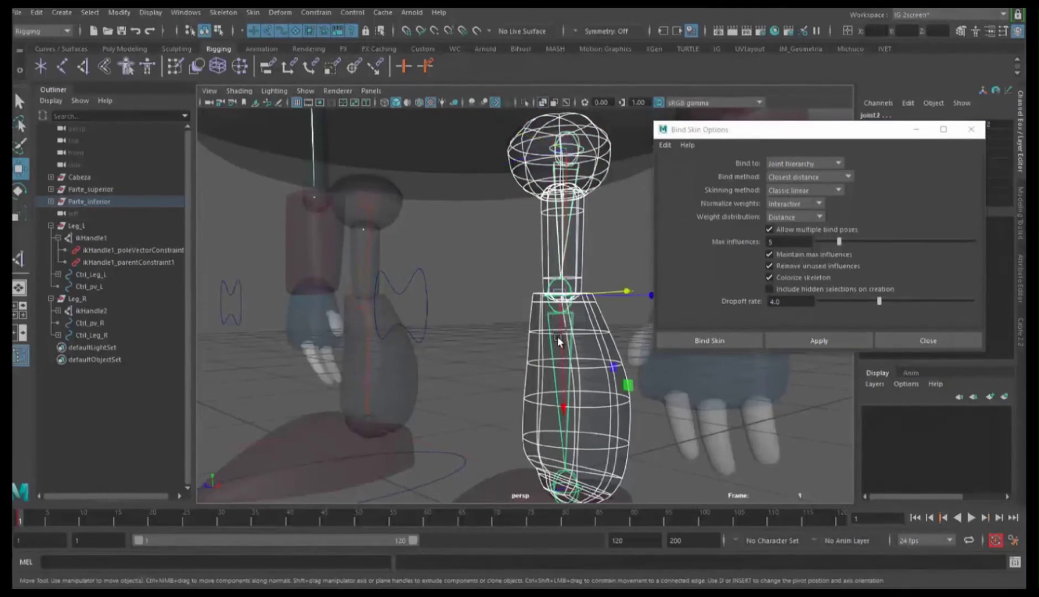
click(724, 342)
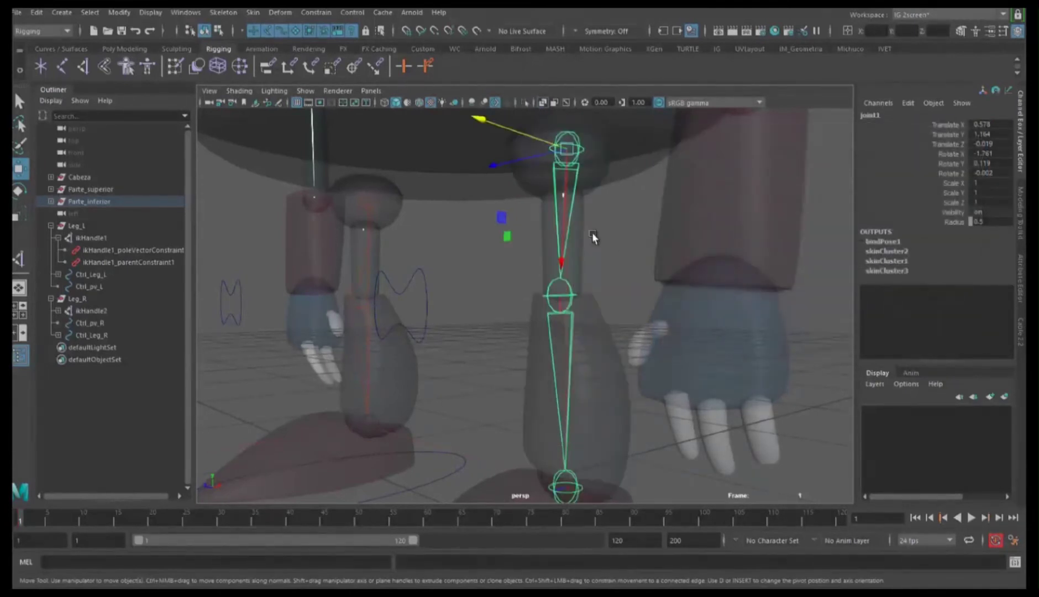
Raise Ctrl_Leg_L to bend the skinned left leg and inspect it with X-ray off.
scroll(634, 341, down, 3)
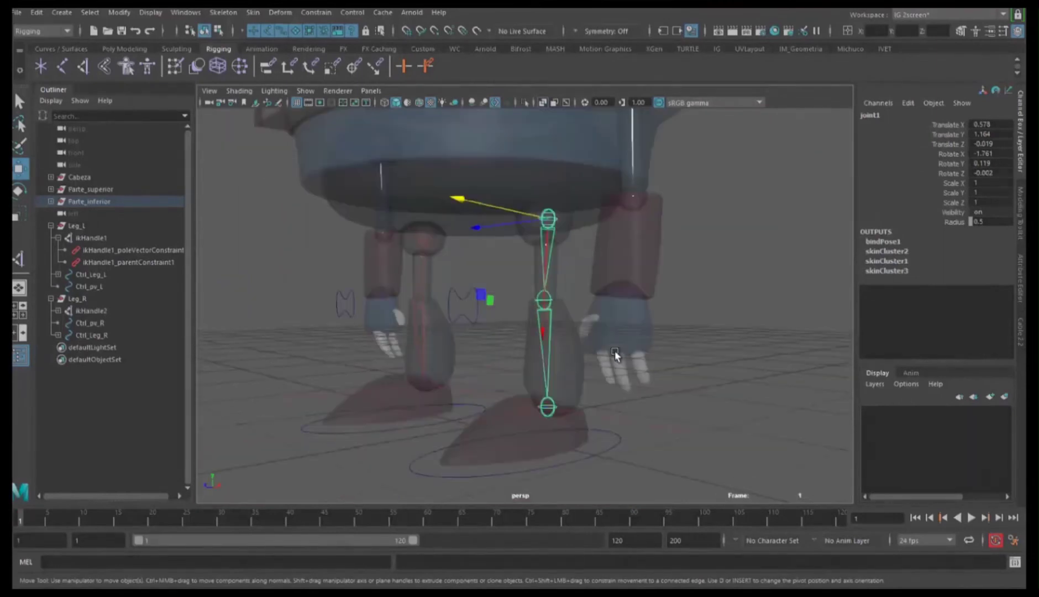
click(674, 401)
click(602, 452)
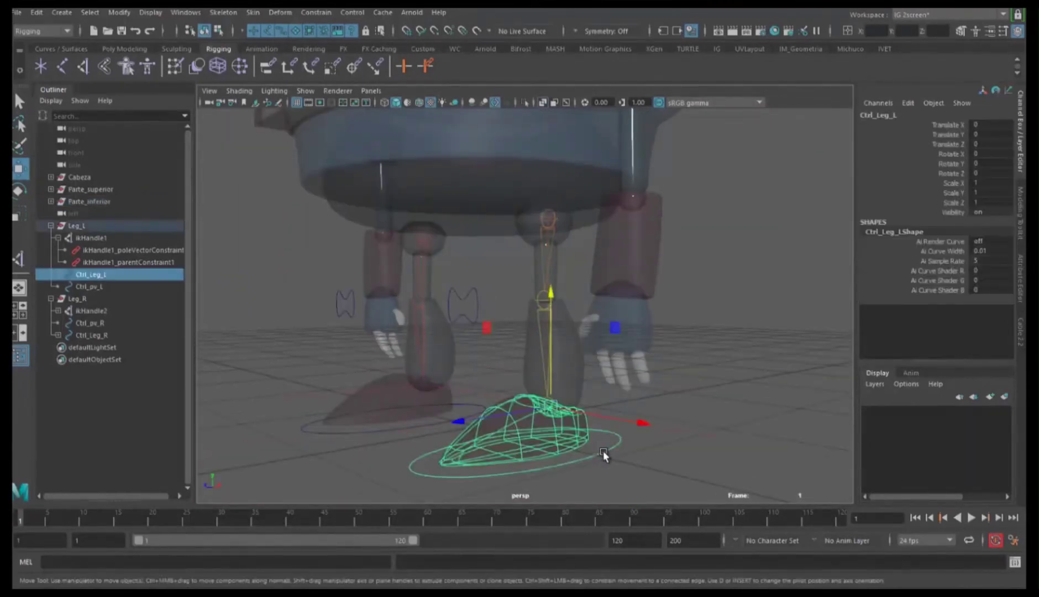
mouse_move(551, 300)
mouse_down()
mouse_move(550, 246)
mouse_move(519, 304)
mouse_up()
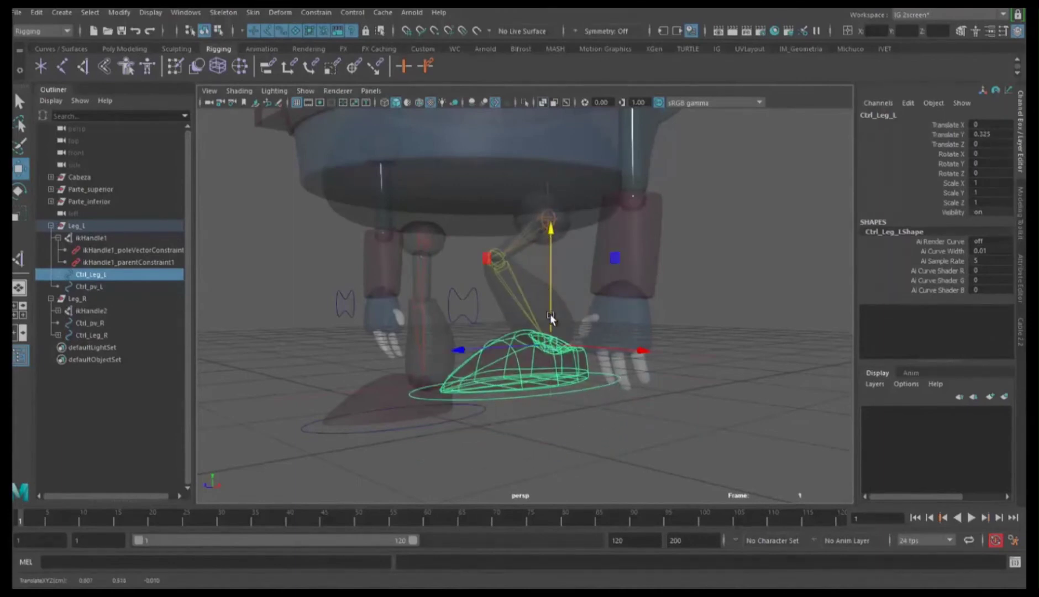
alt+drag(543, 319, 707, 334)
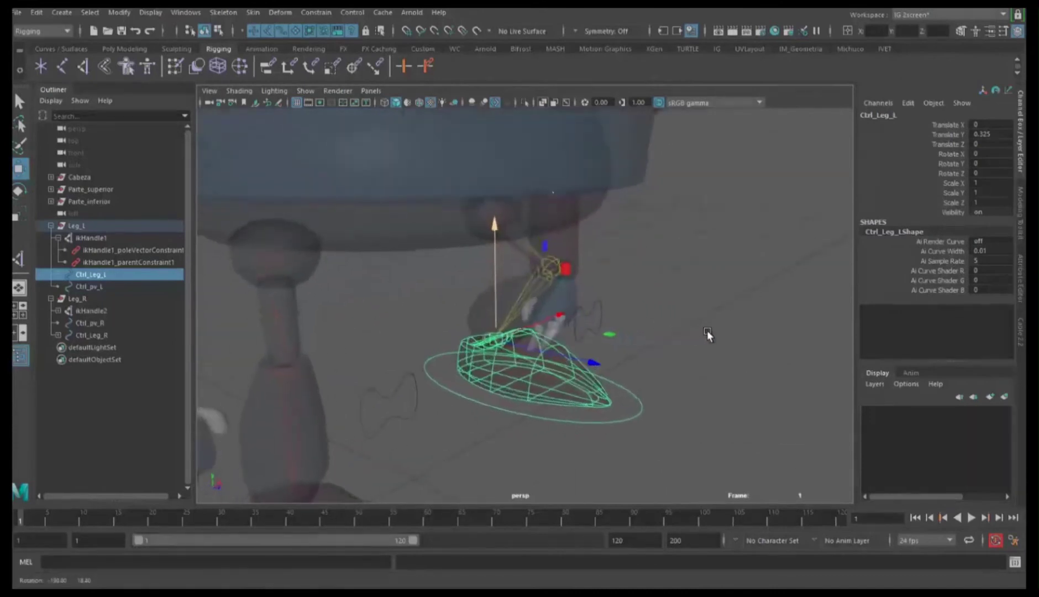
mouse_move(707, 334)
alt+mouse_down()
mouse_move(506, 277)
mouse_move(559, 306)
mouse_move(494, 283)
mouse_move(553, 365)
mouse_move(583, 293)
alt+mouse_up()
scroll(506, 276, up, 5)
scroll(505, 276, up, 3)
scroll(505, 276, down, 5)
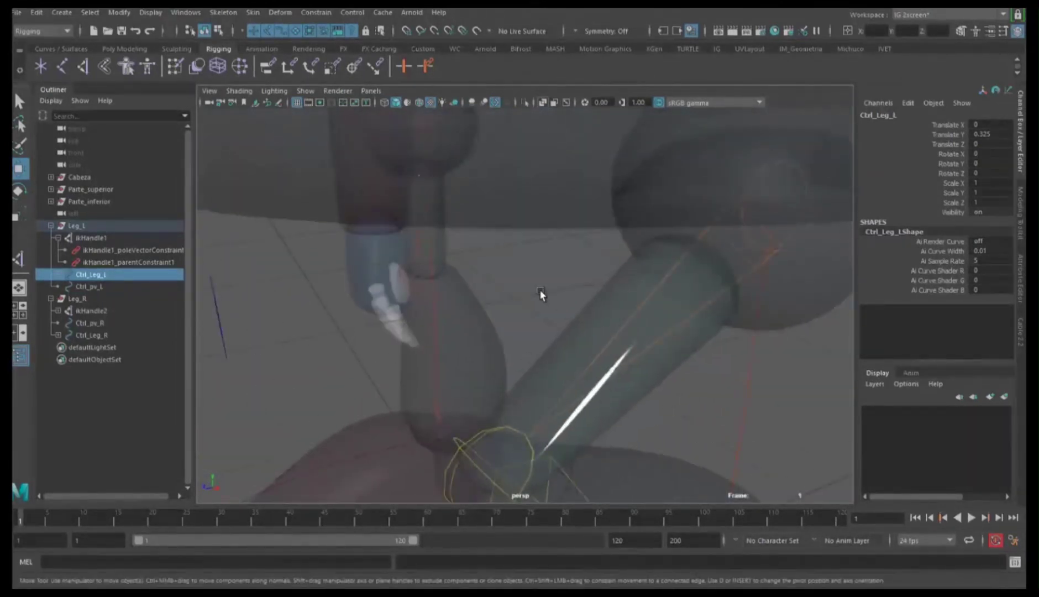
scroll(541, 295, down, 3)
click(544, 104)
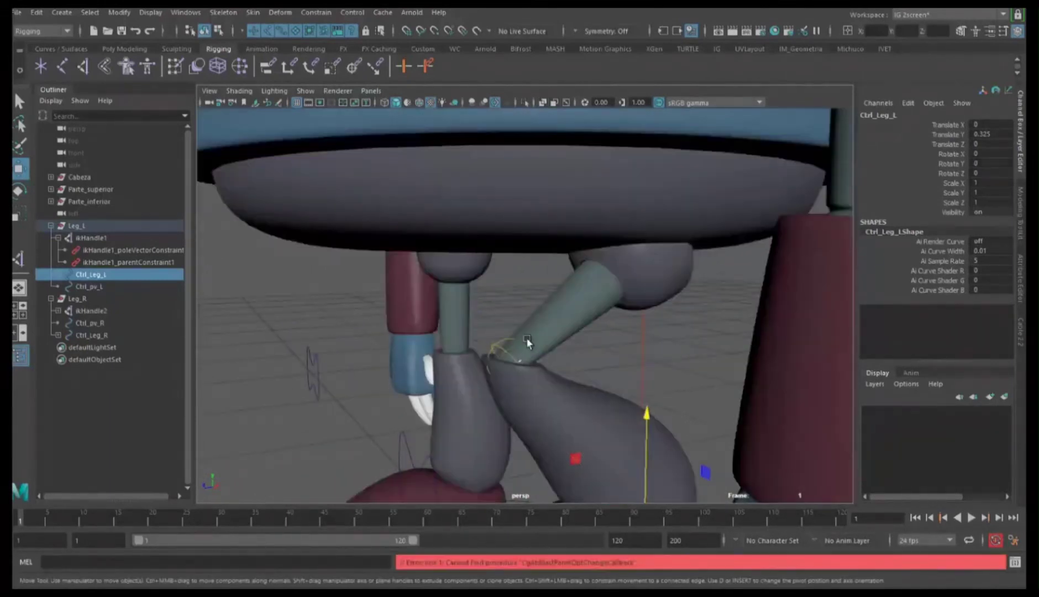
scroll(514, 354, up, 2)
Adjust the foot control's height, then reset its Translate Y to 0.
mouse_move(558, 373)
alt+mouse_down()
mouse_move(612, 286)
mouse_move(619, 311)
mouse_move(611, 277)
mouse_move(623, 355)
alt+mouse_up()
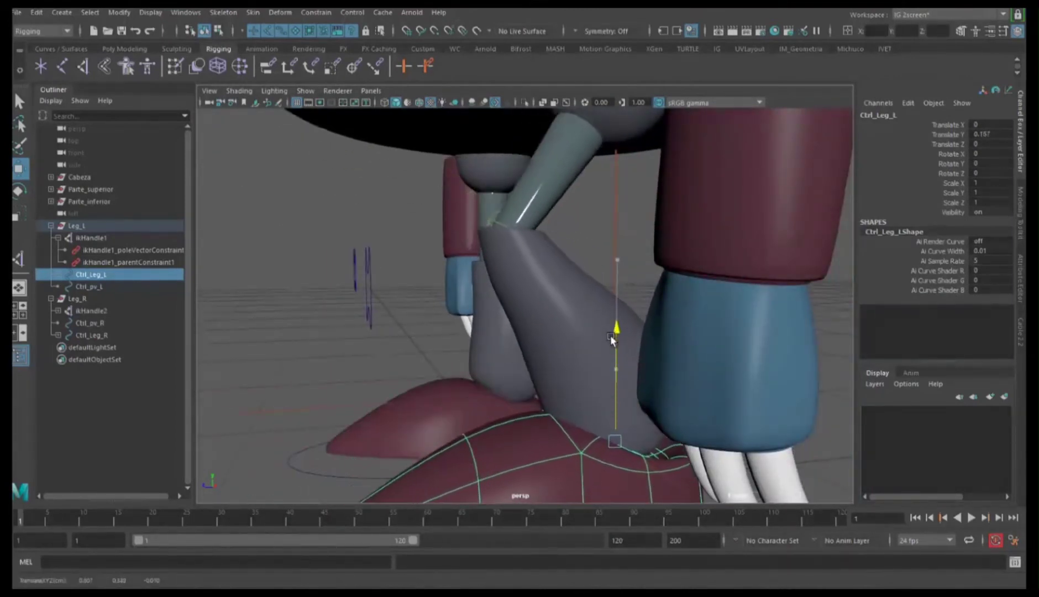
mouse_move(624, 355)
mouse_down()
mouse_move(614, 288)
mouse_move(593, 343)
mouse_move(624, 339)
mouse_up()
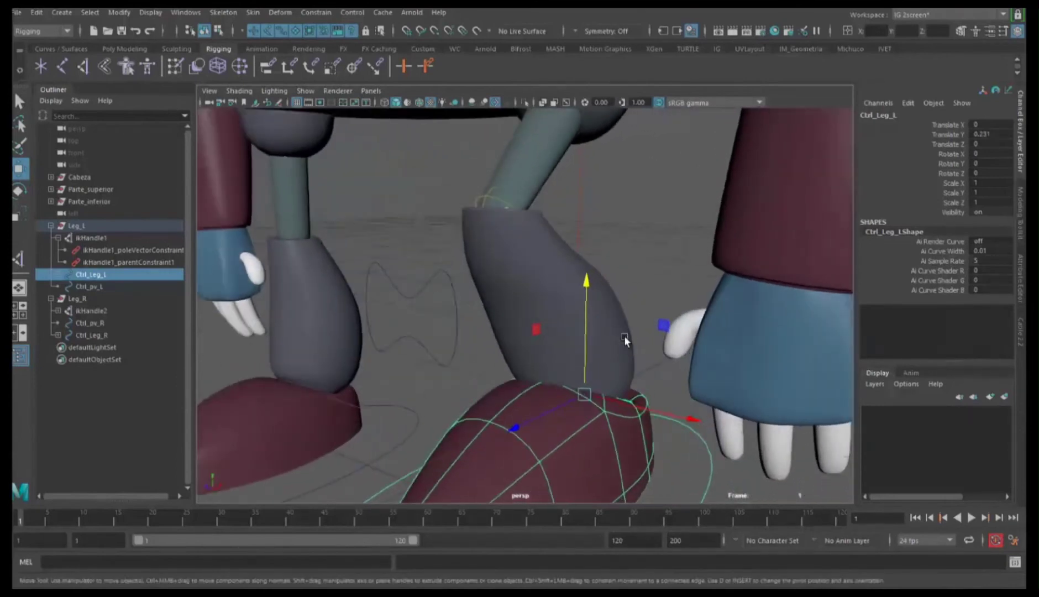
alt+drag(584, 306, 545, 304)
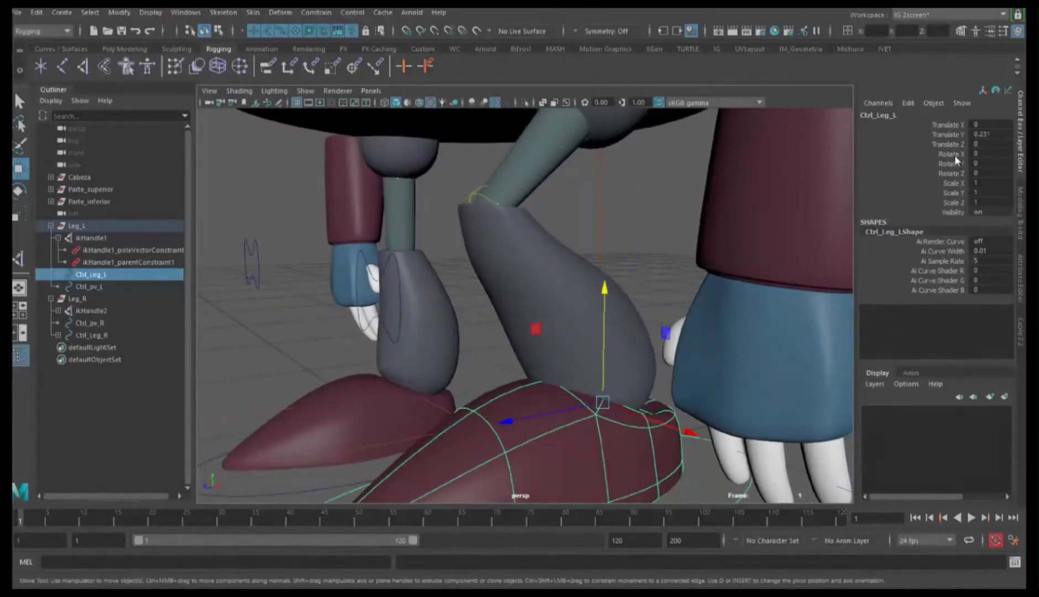
double_click(986, 134)
text(0)
key(Return)
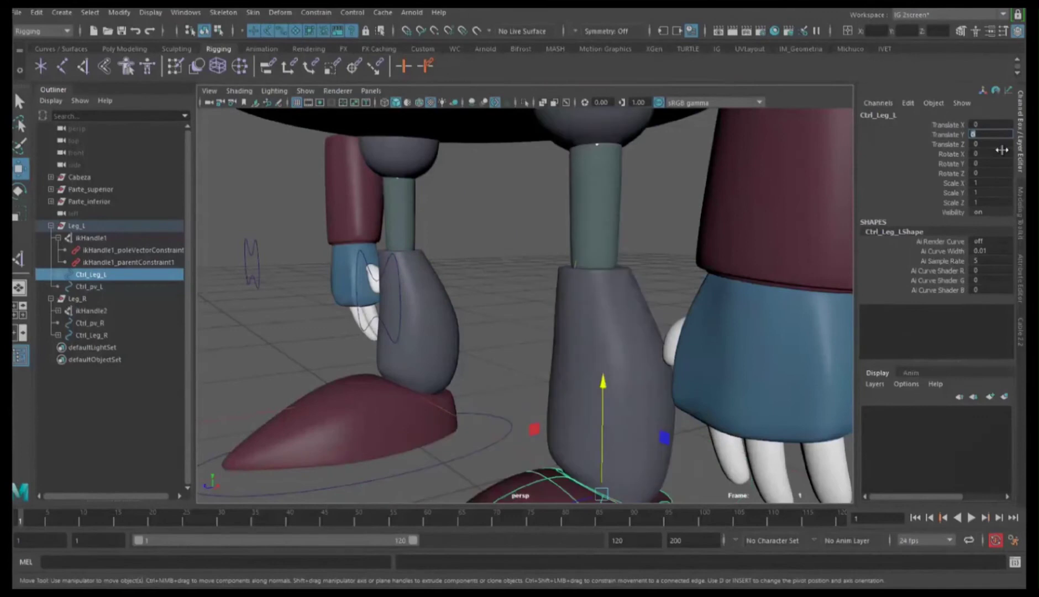
mouse_move(650, 298)
alt+mouse_down()
mouse_move(598, 260)
mouse_move(602, 281)
mouse_move(572, 285)
mouse_move(584, 273)
alt+mouse_up()
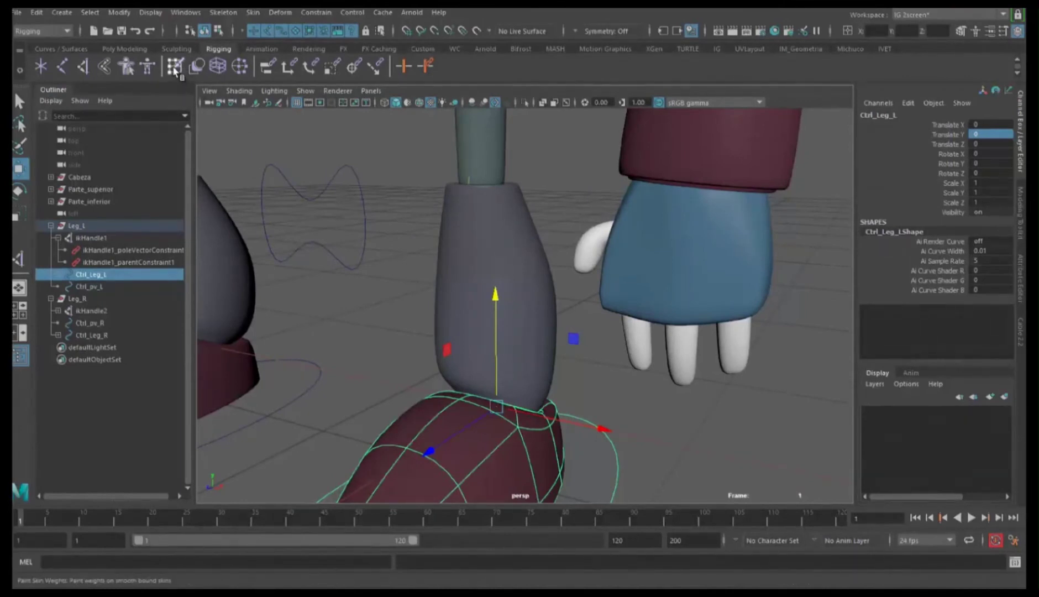
Activate Paint Skin Weights and move its Tool Settings window aside.
click(176, 72)
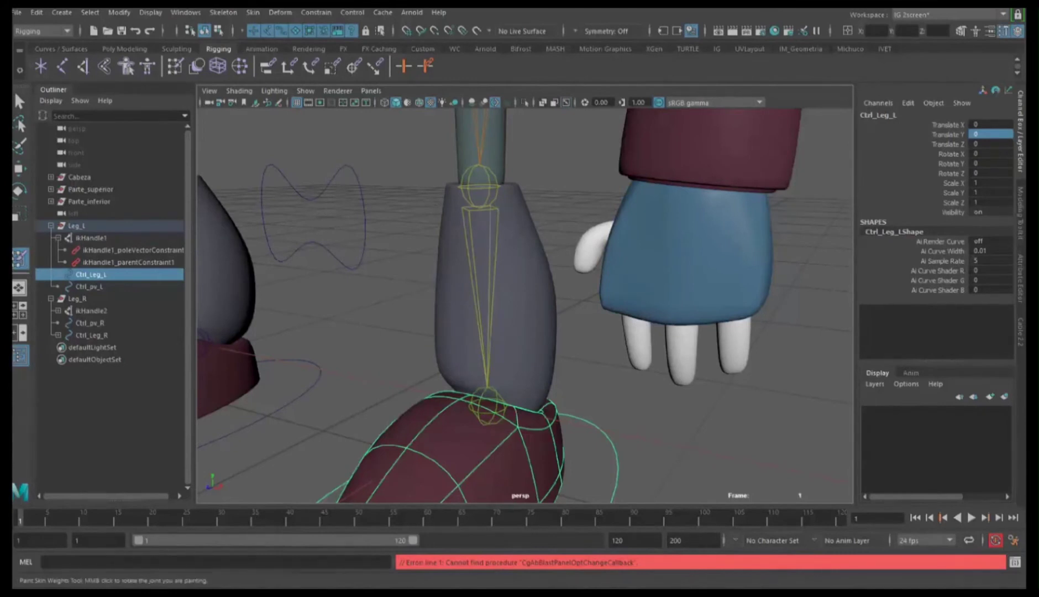
key(ctrl+shift+t)
drag(480, 130, 187, 35)
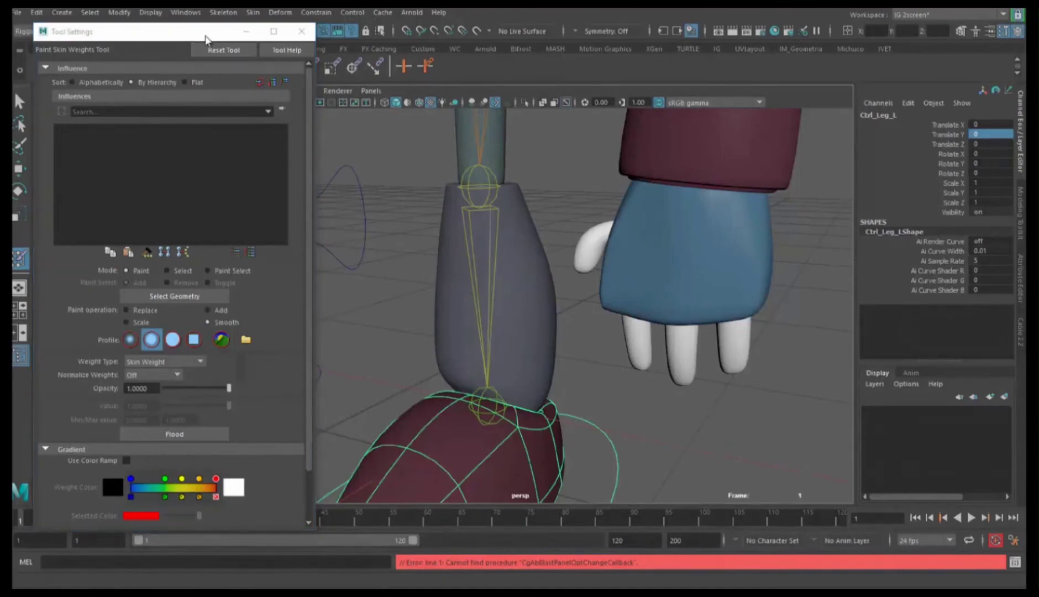
drag(206, 39, 186, 27)
mouse_move(409, 249)
alt+middle_down()
mouse_move(450, 211)
mouse_move(399, 225)
mouse_move(429, 234)
alt+middle_up()
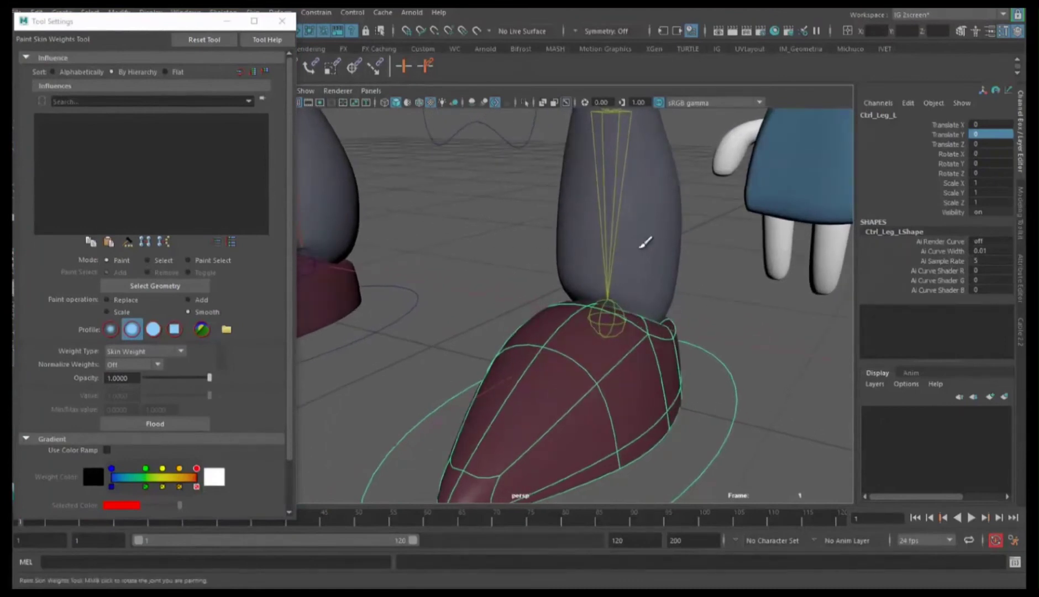
Select gemelo_L and resume weight painting, with joint1, joint2 and joint3 as influences.
key(w)
click(648, 235)
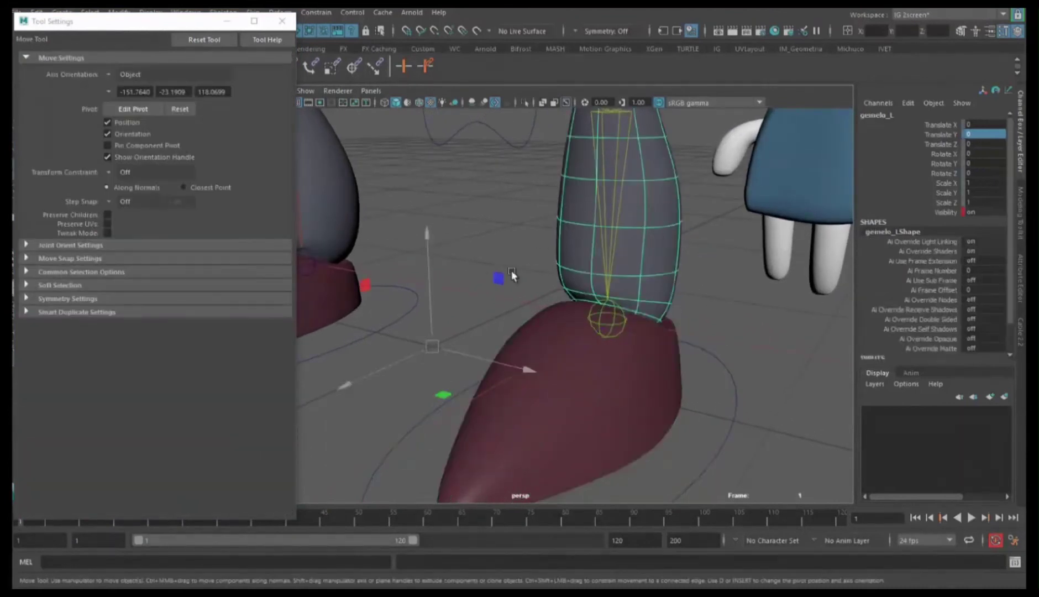
drag(200, 28, 343, 60)
click(17, 263)
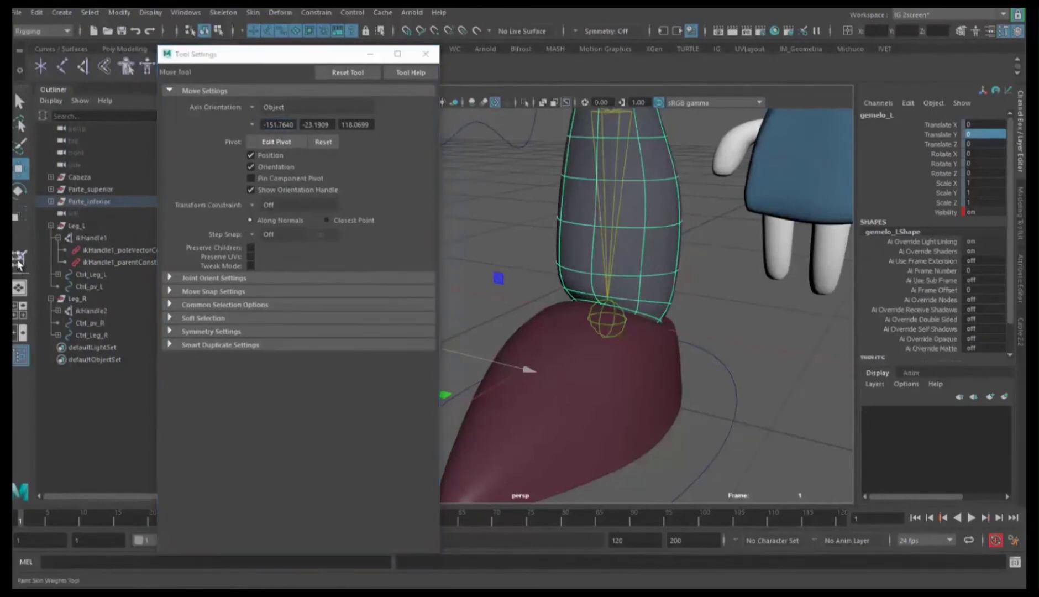
drag(293, 61, 167, 66)
mouse_move(656, 272)
alt+mouse_down()
mouse_move(629, 290)
mouse_move(586, 296)
mouse_move(350, 296)
alt+mouse_up()
scroll(649, 278, down, 5)
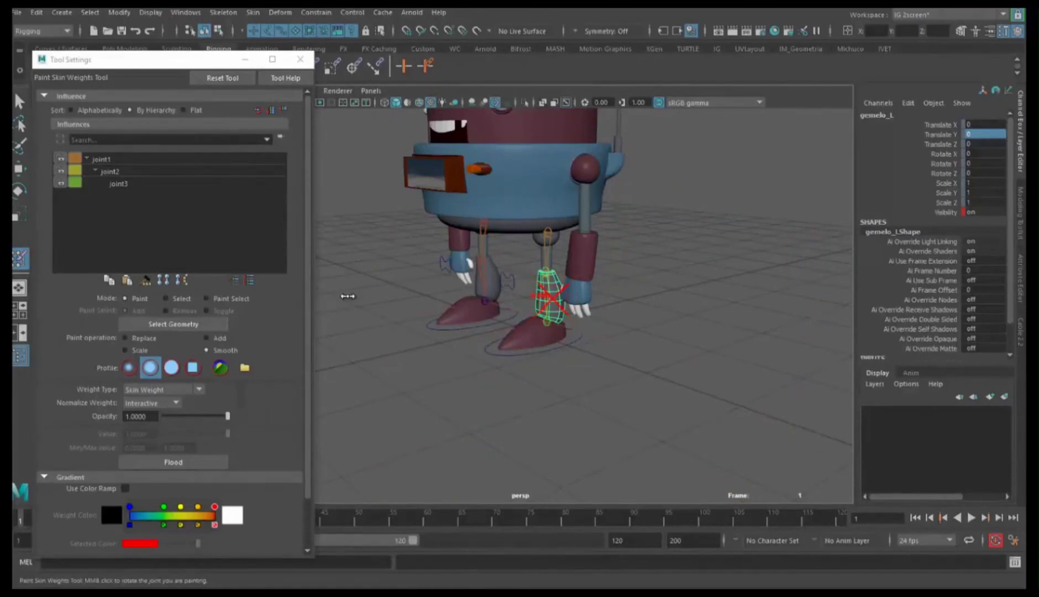
Switch the paint mode to Select and marquee all vertices of the left leg mesh.
click(160, 325)
key(f)
right_click(550, 369)
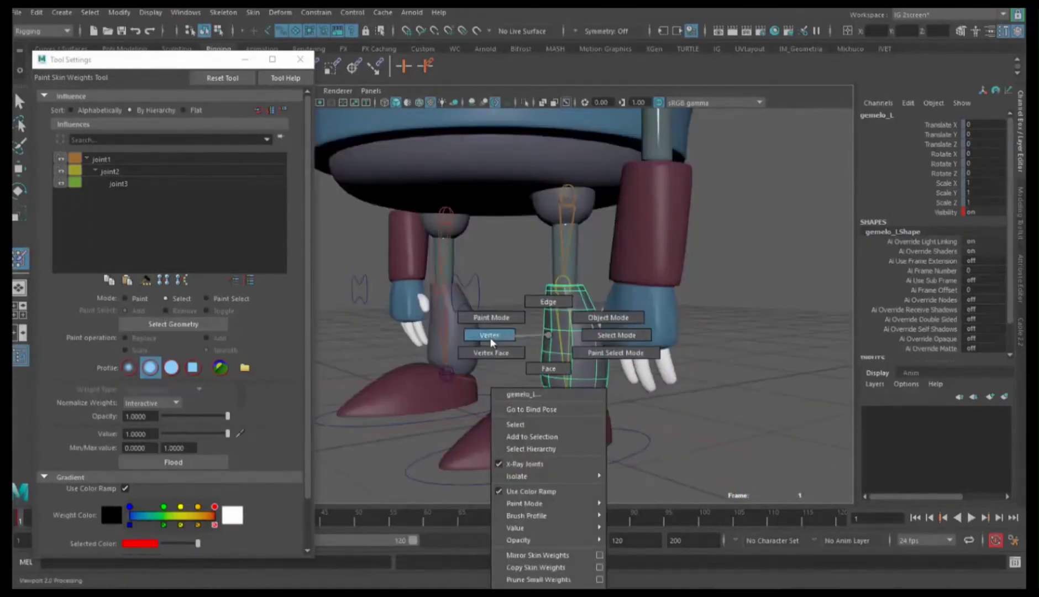
click(497, 335)
mouse_move(506, 255)
mouse_down()
mouse_move(626, 441)
mouse_move(440, 378)
mouse_move(639, 382)
mouse_up()
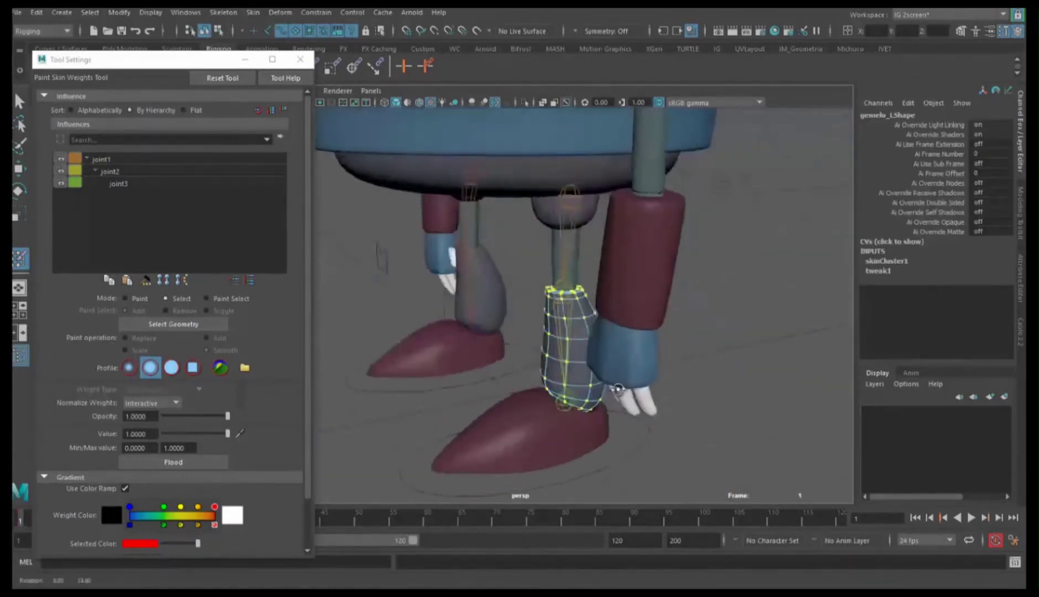
alt+drag(641, 369, 632, 364)
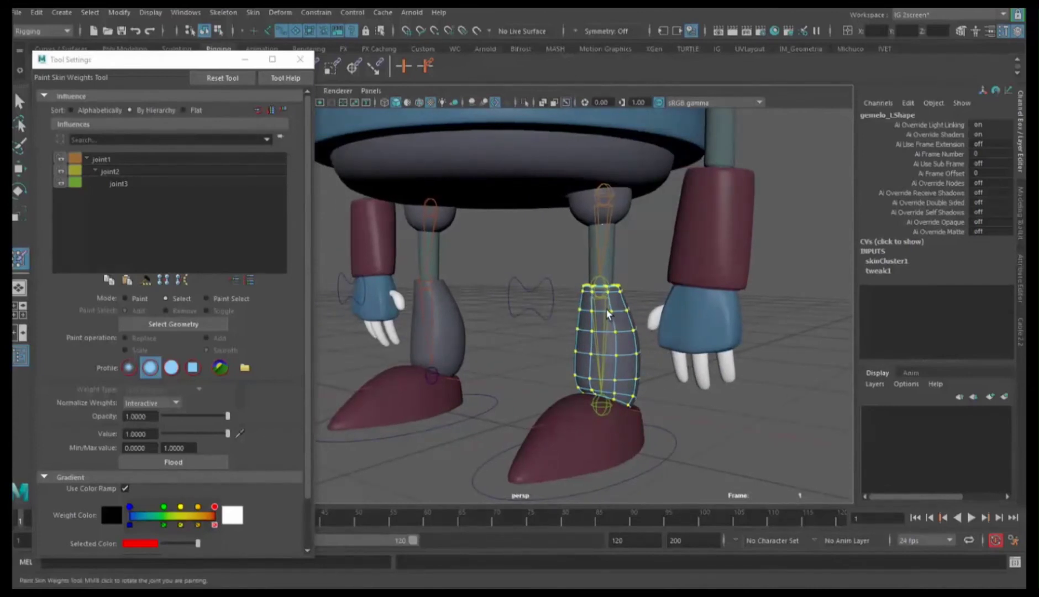
Check joint1, joint2 and joint3 weights on the vertices, leaving joint2 active.
click(103, 160)
click(108, 173)
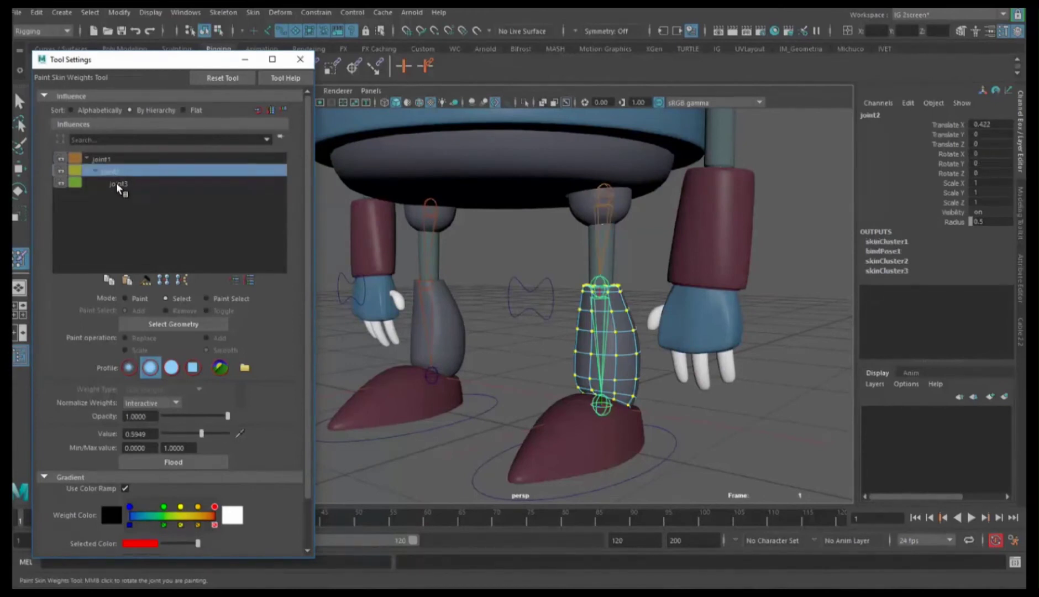
click(117, 185)
click(111, 173)
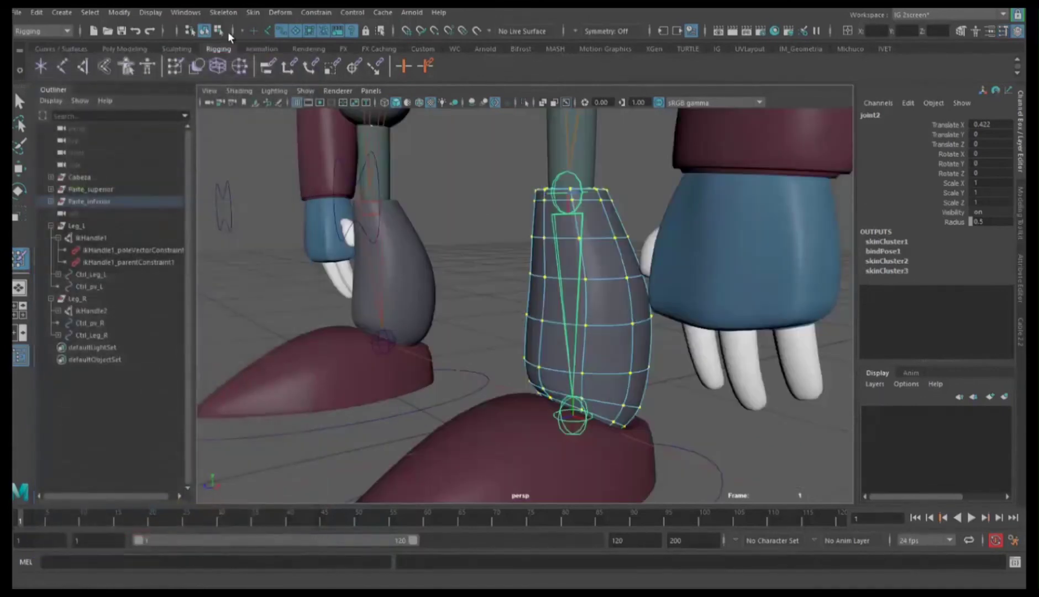
click(186, 12)
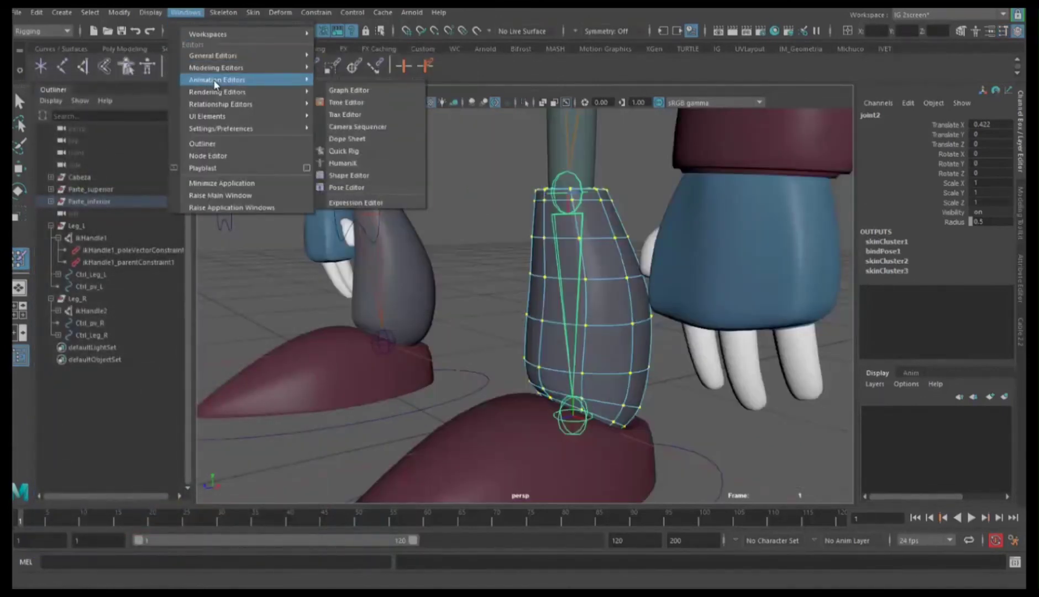
mouse_move(212, 55)
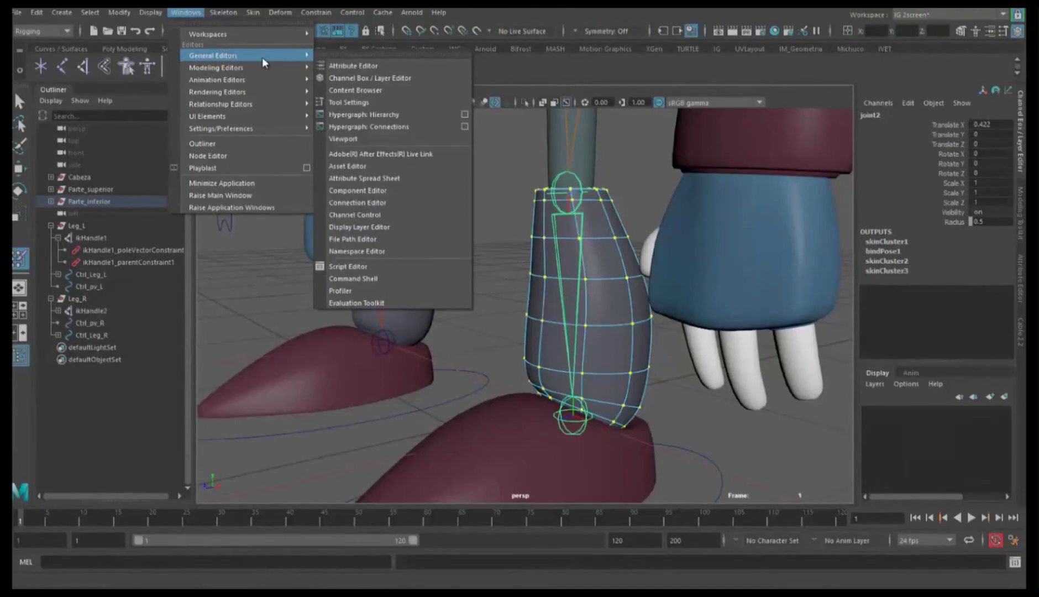
Open and enlarge the Component Editor to show the per-joint Smooth Skins weight table.
click(367, 191)
drag(325, 107, 275, 102)
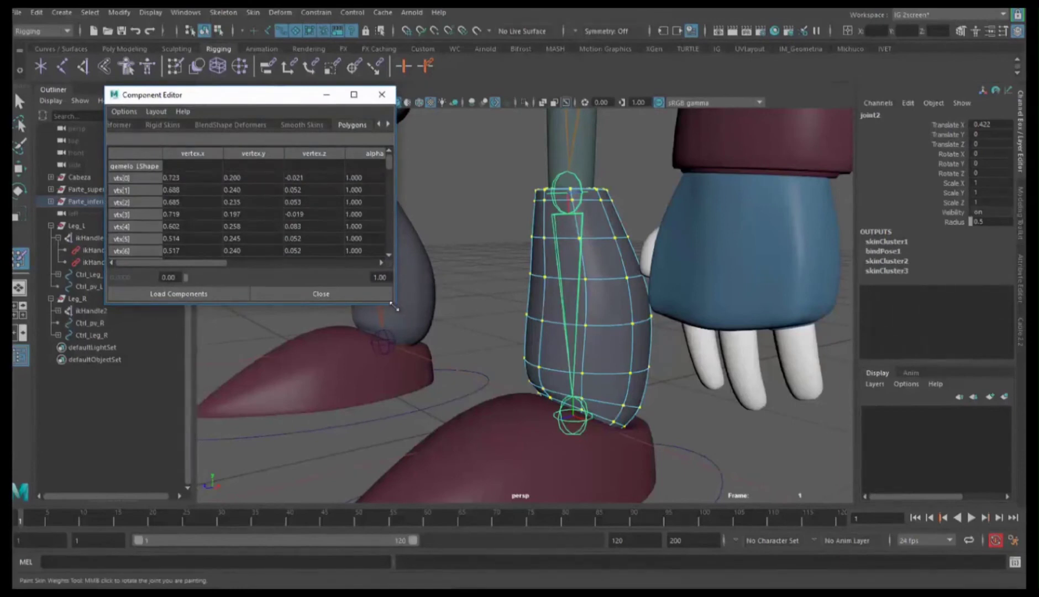
mouse_move(395, 307)
mouse_down()
mouse_move(436, 425)
mouse_move(612, 304)
mouse_up()
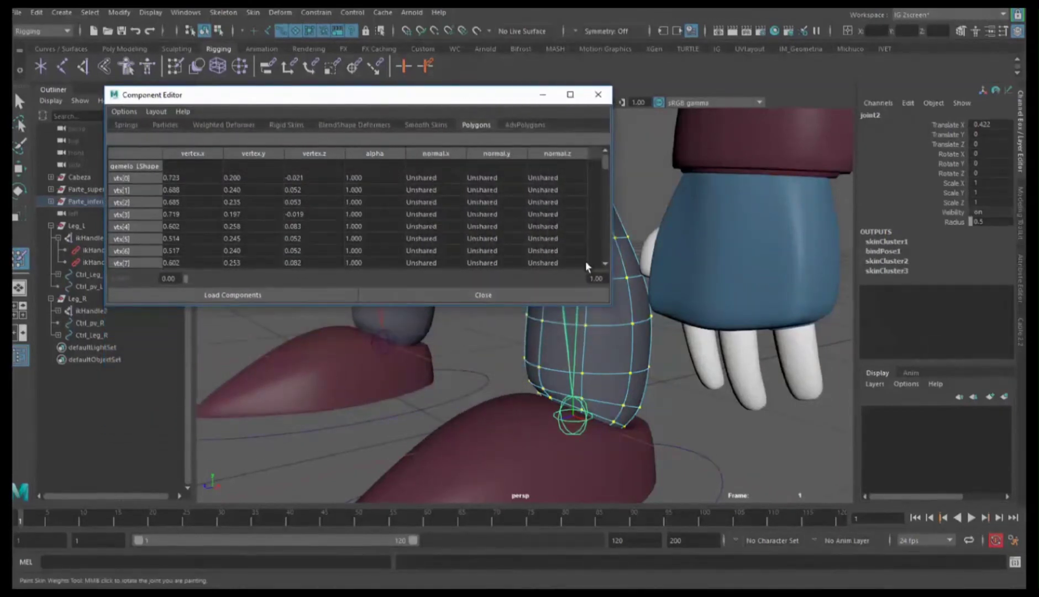
click(531, 126)
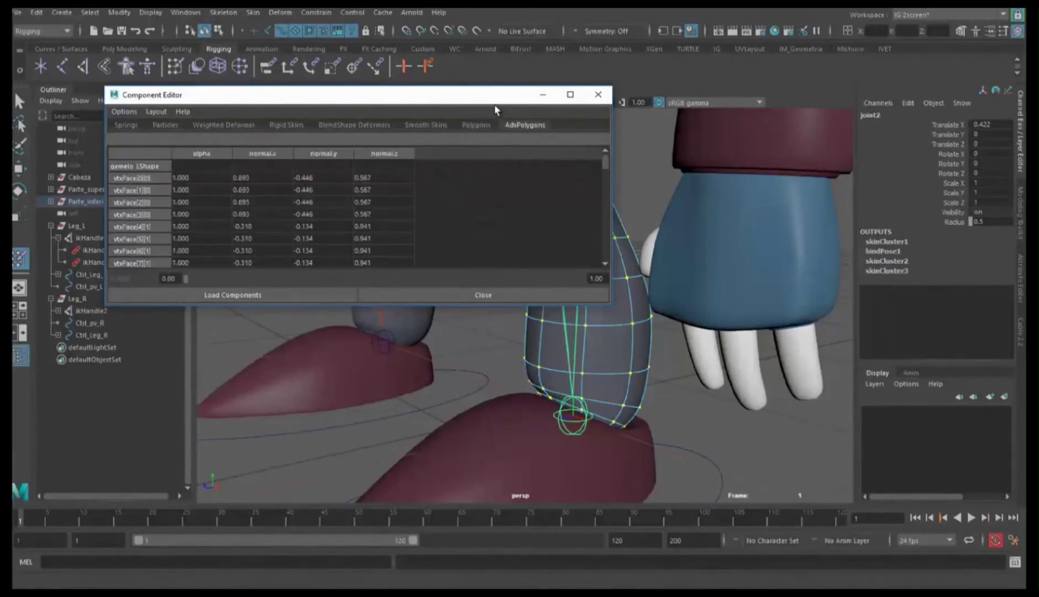
drag(477, 102, 392, 111)
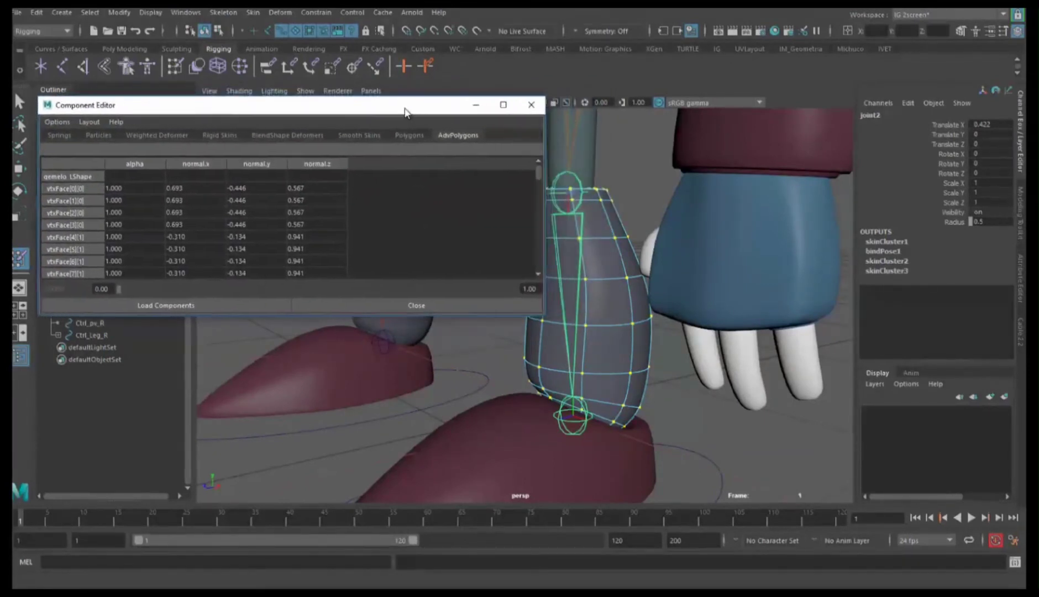
click(394, 135)
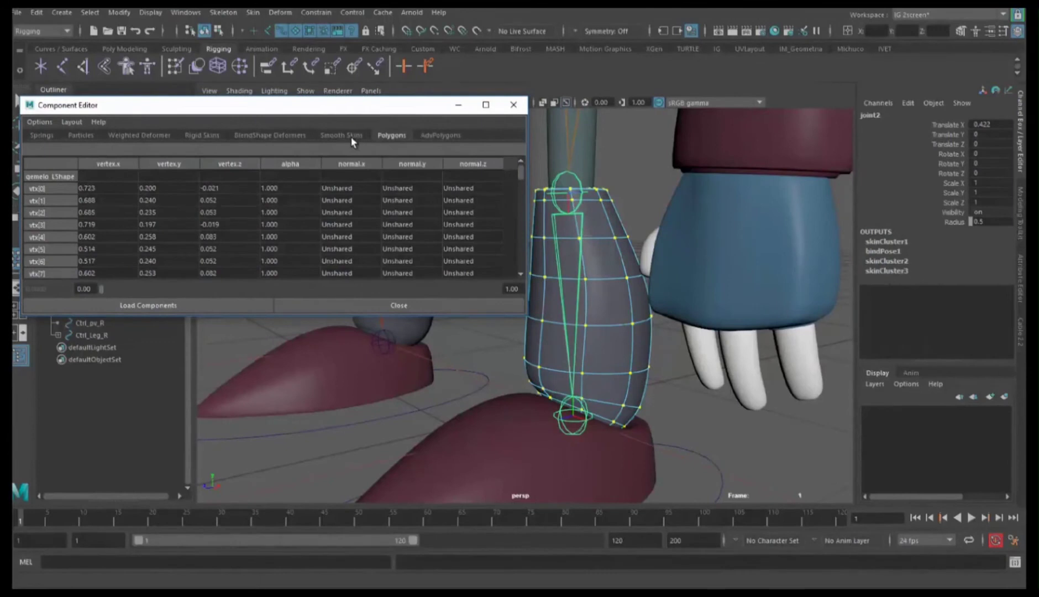
click(342, 136)
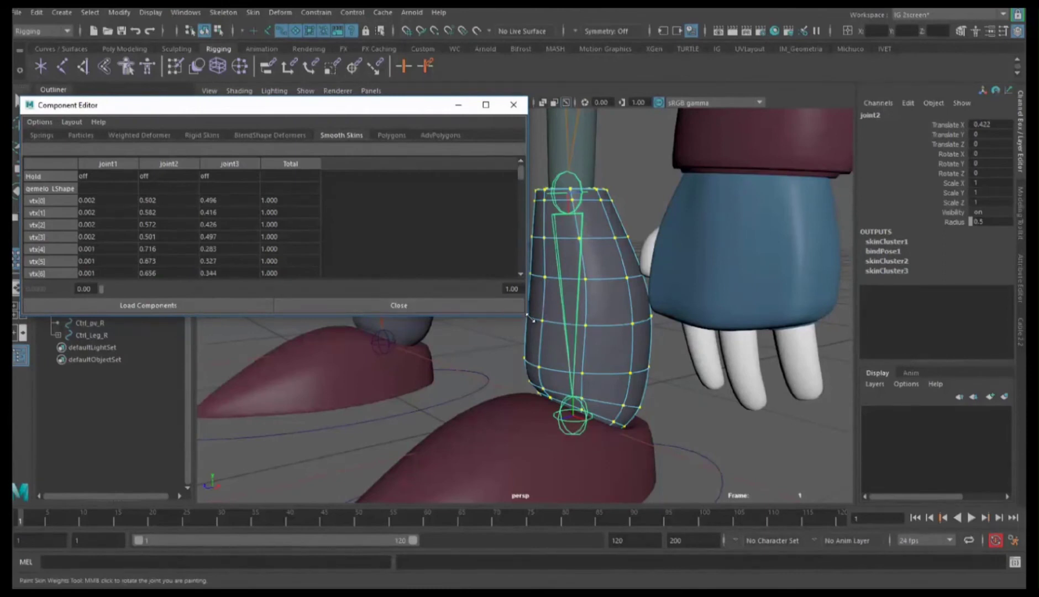
drag(530, 317, 382, 360)
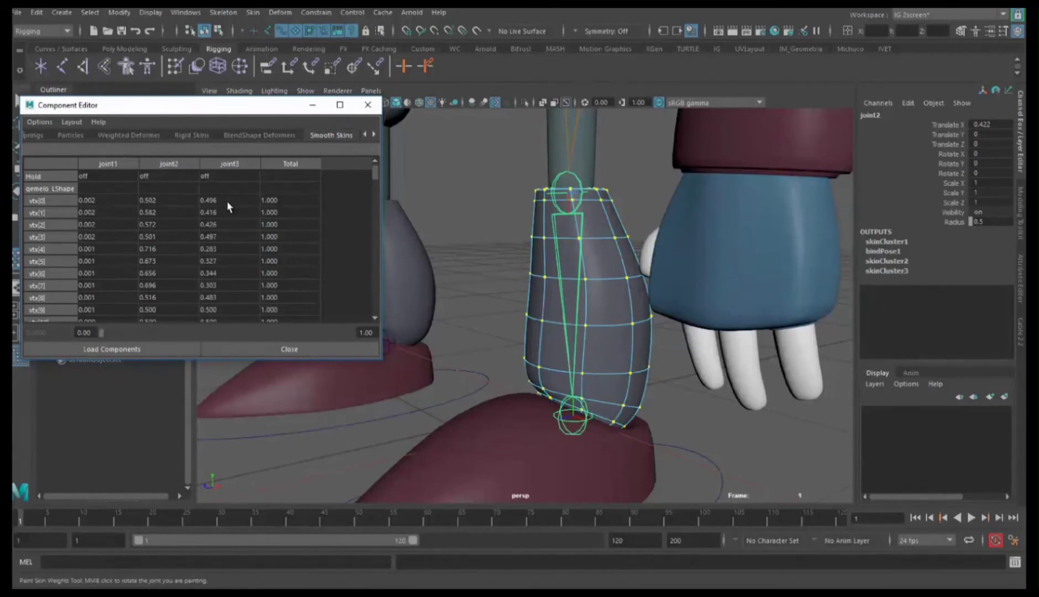
Set the joint3 weight of every gemelo_L vertex to 1.
drag(227, 199, 232, 339)
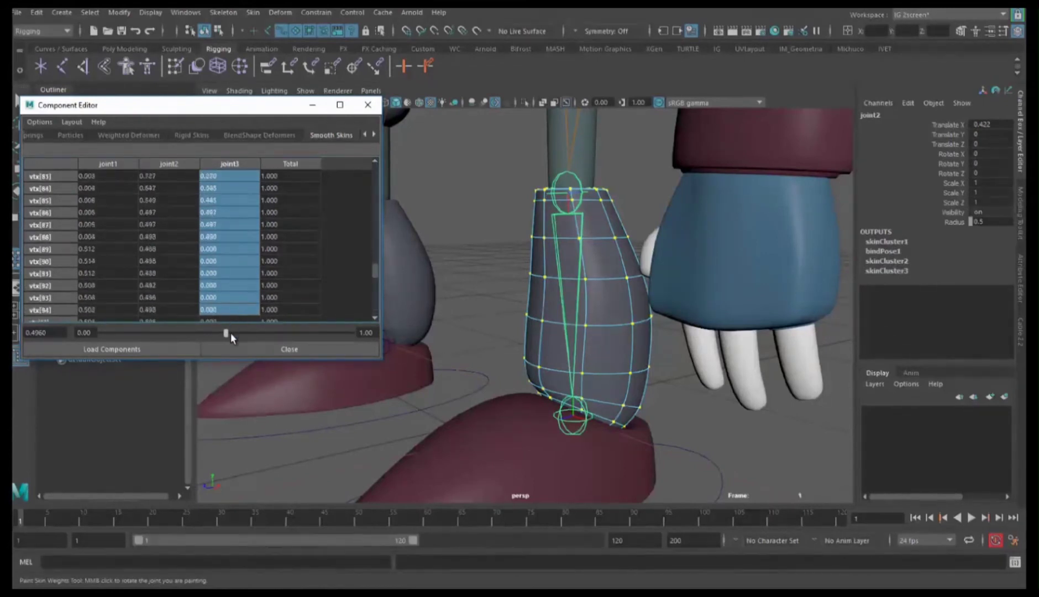
drag(232, 339, 216, 273)
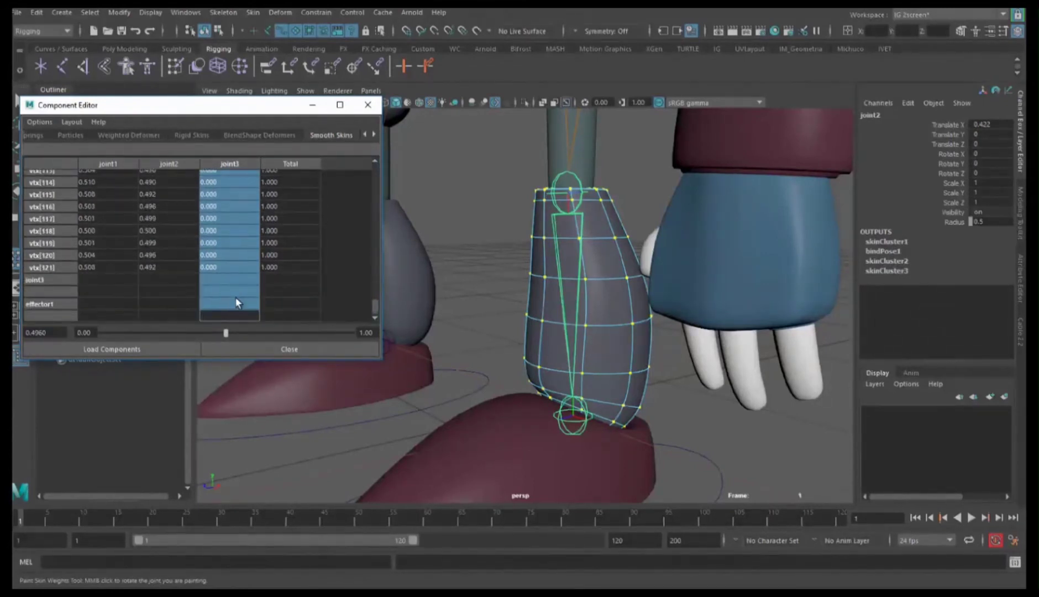
text(1)
key(Return)
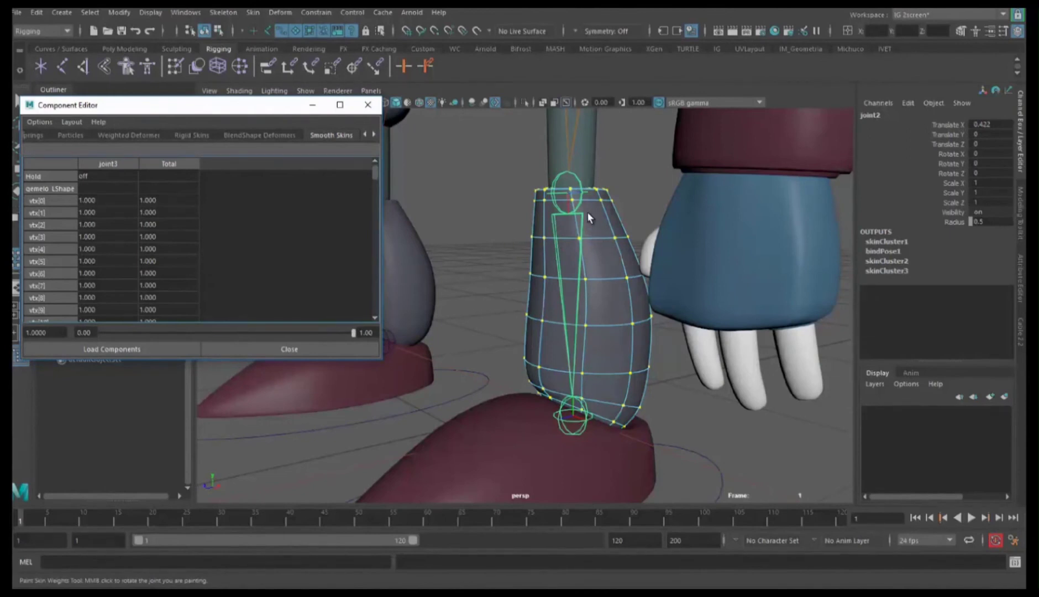
right_drag(596, 212, 628, 216)
click(585, 160)
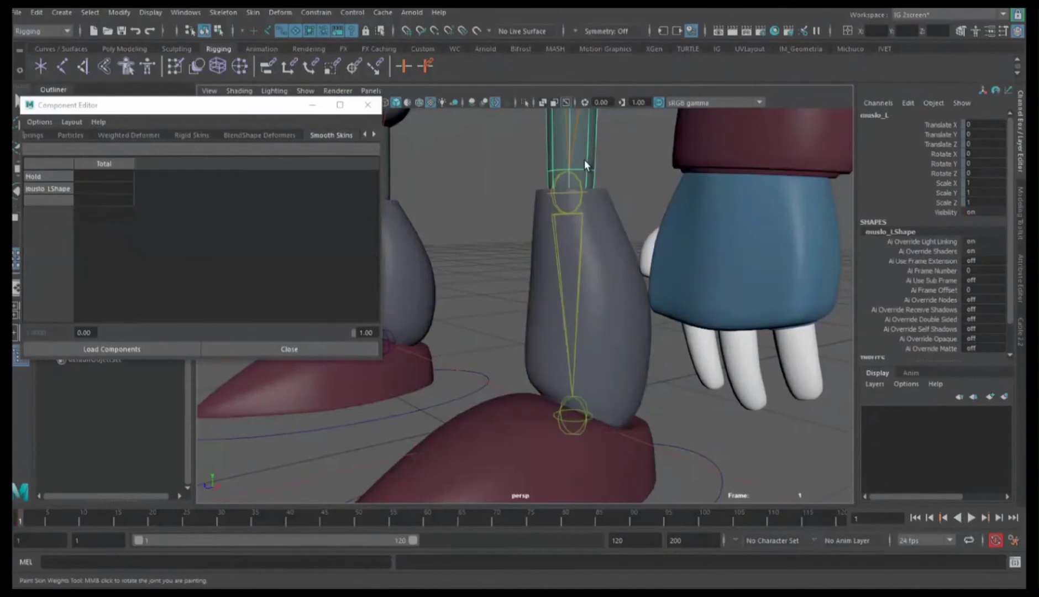
In vertex mode, marquee-select the vertices of the hip bowl union_L and thigh muslo_L.
alt+middle_drag(607, 225, 608, 256)
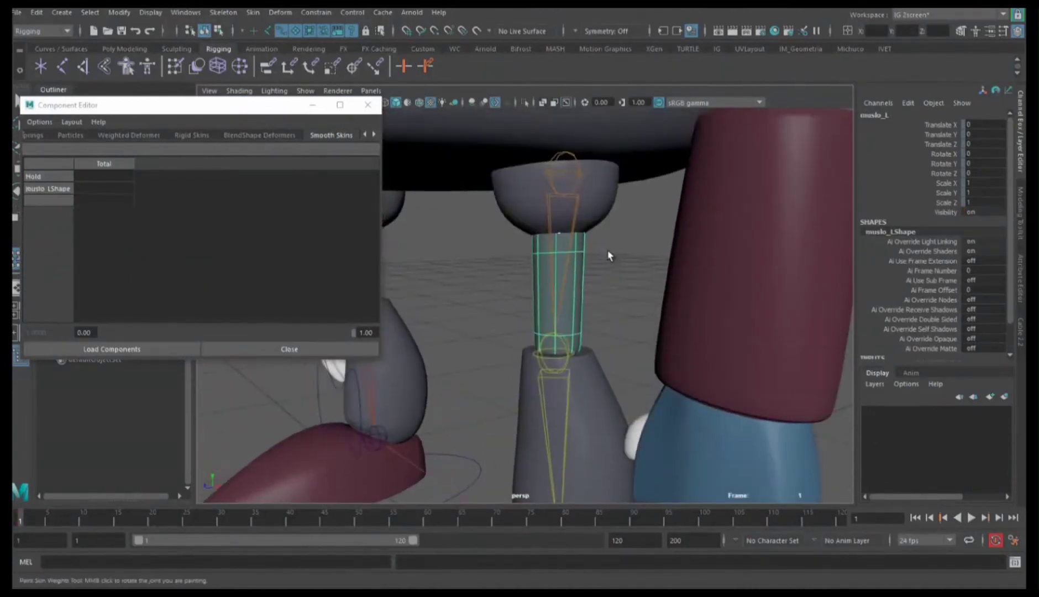
click(597, 212)
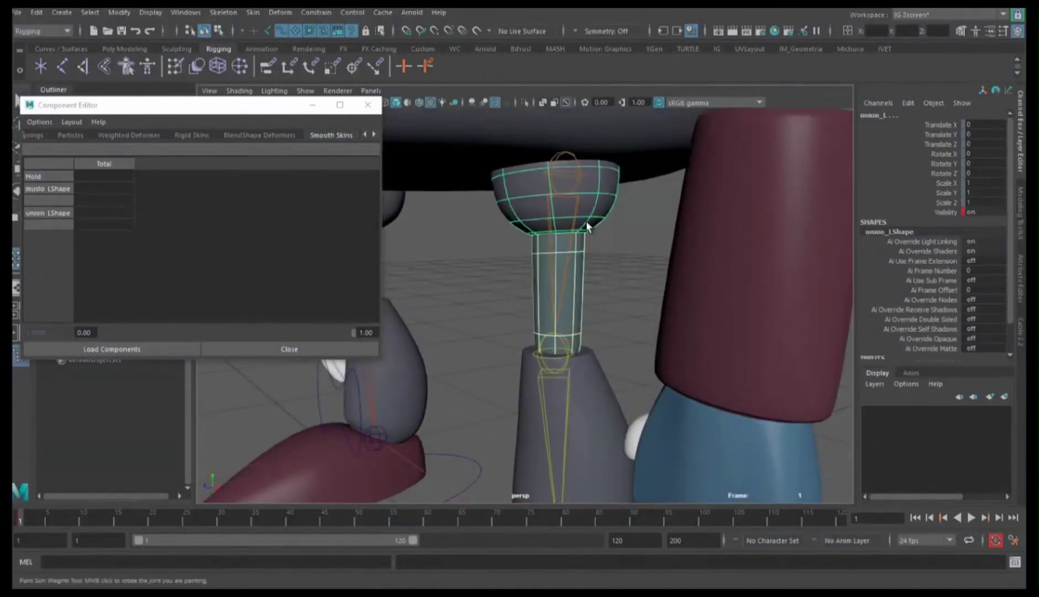
right_click(591, 224)
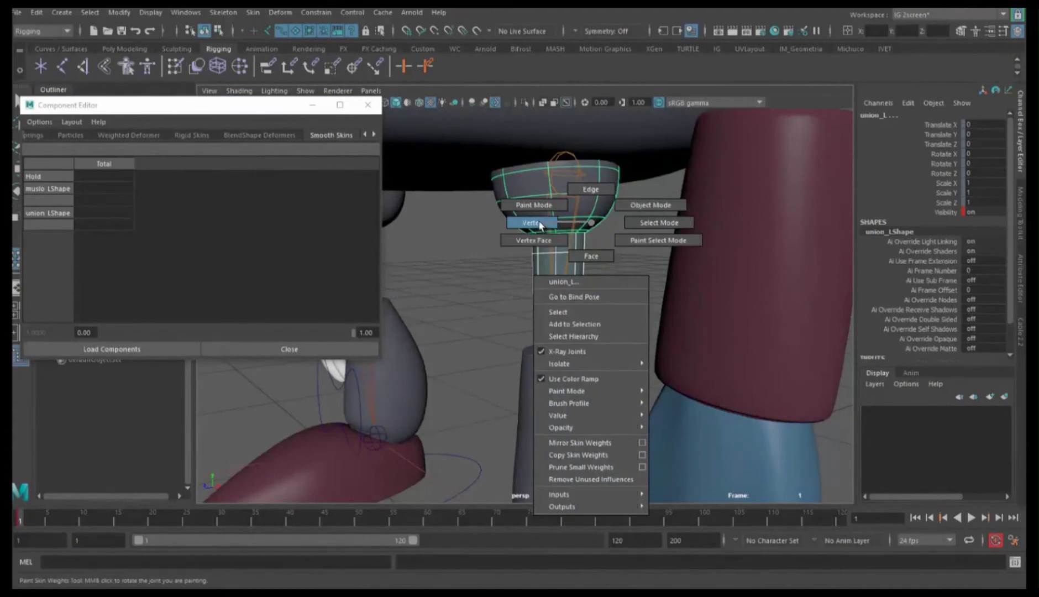
click(580, 242)
drag(448, 133, 658, 417)
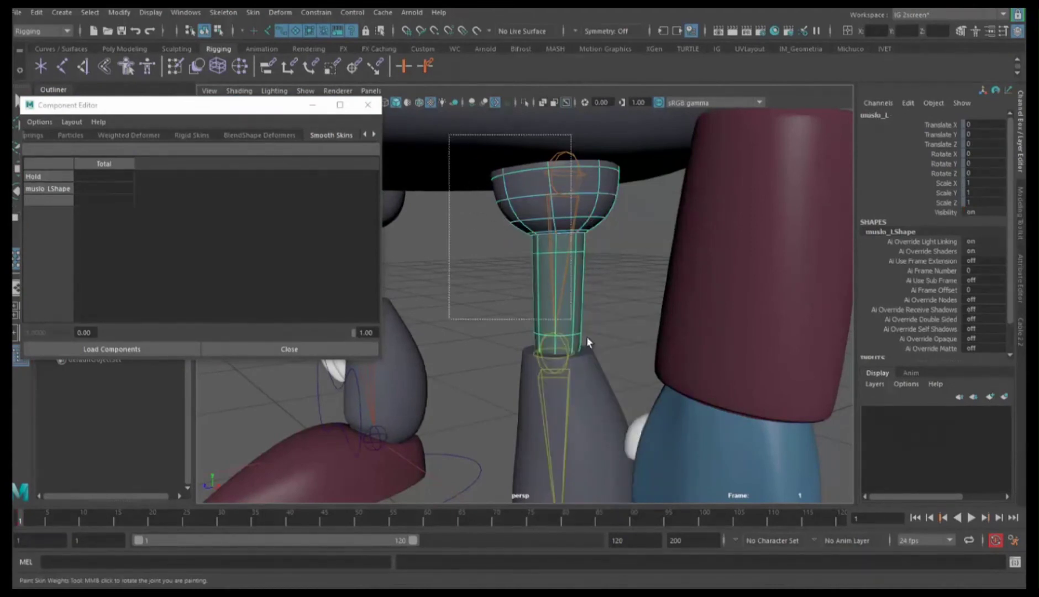
click(579, 275)
right_click(581, 277)
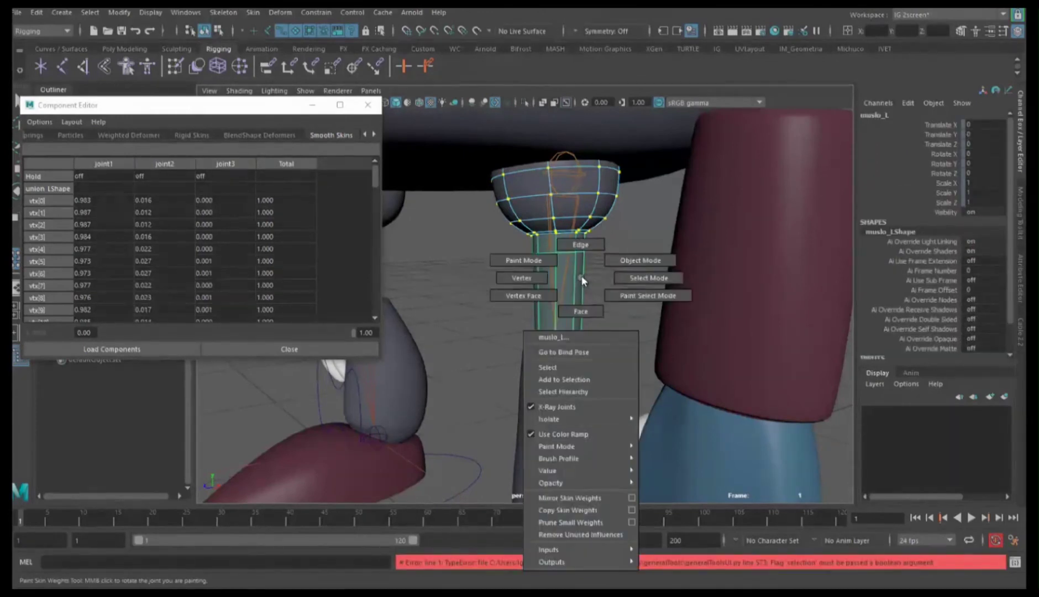
click(523, 278)
drag(655, 139, 476, 408)
drag(453, 140, 673, 264)
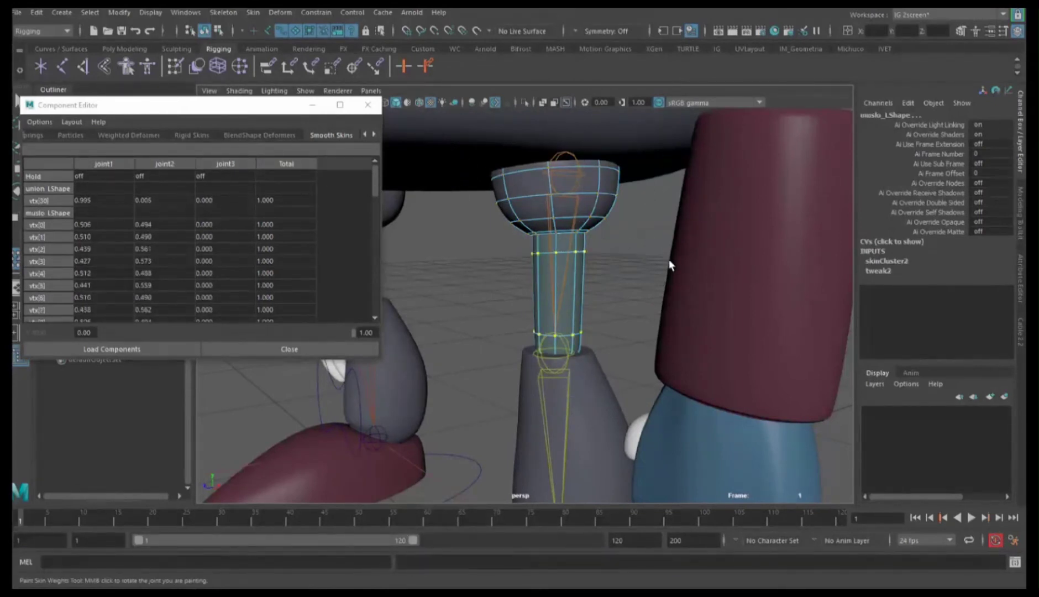
Reframe the view and reselect the thigh vertices for weight editing.
click(605, 250)
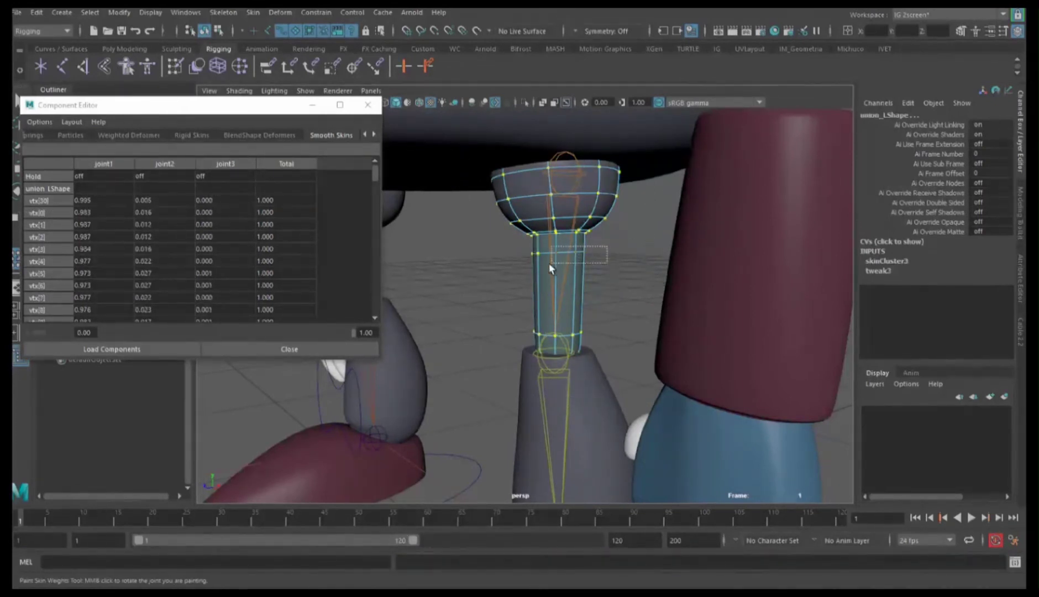
scroll(674, 199, down, 4)
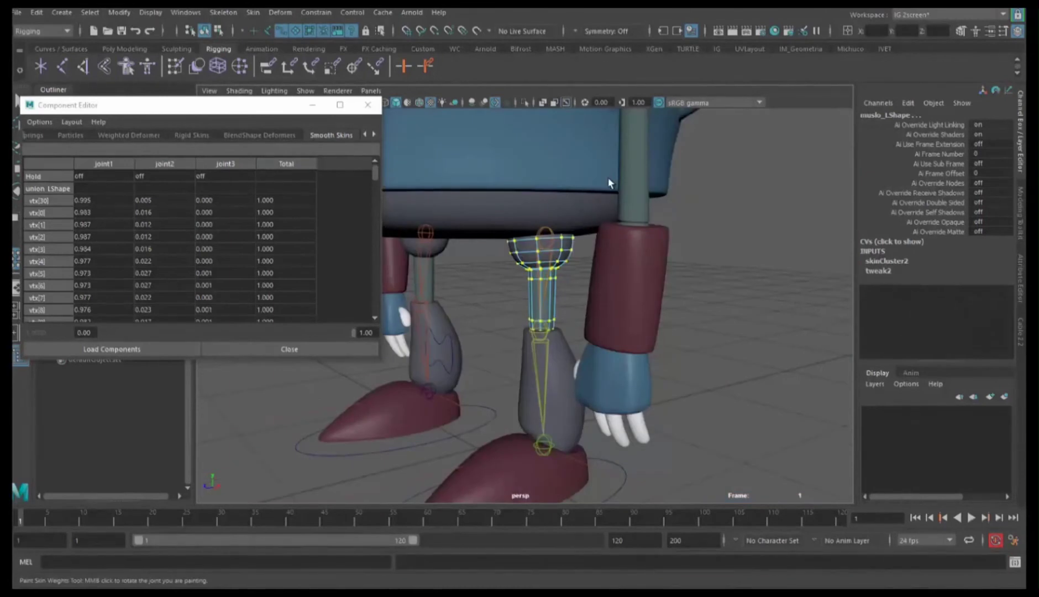
drag(609, 167, 453, 406)
drag(462, 152, 651, 412)
scroll(562, 358, up, 5)
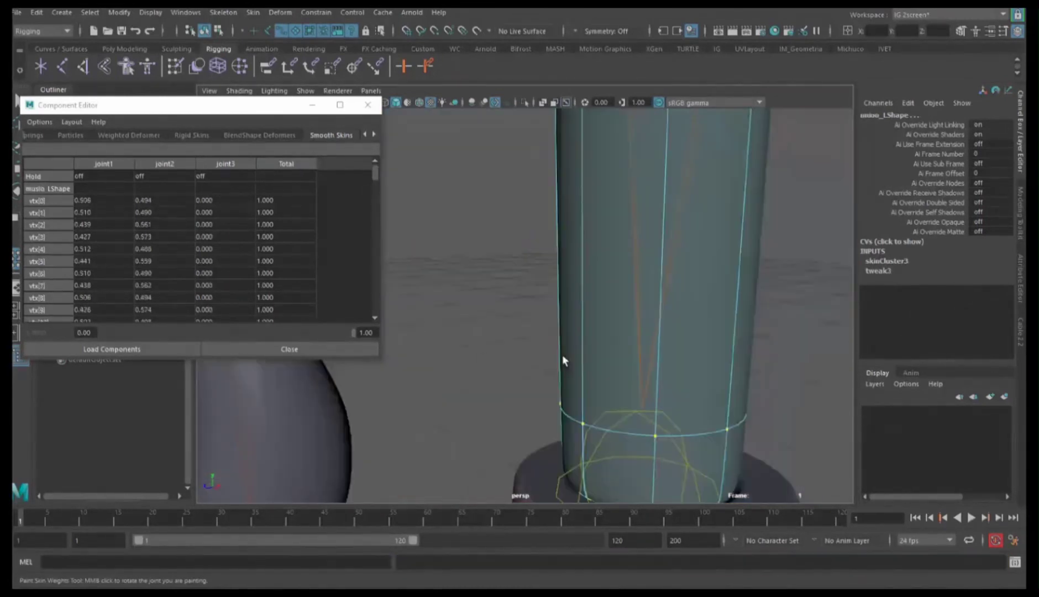
scroll(610, 356, down, 4)
alt+drag(610, 360, 580, 354)
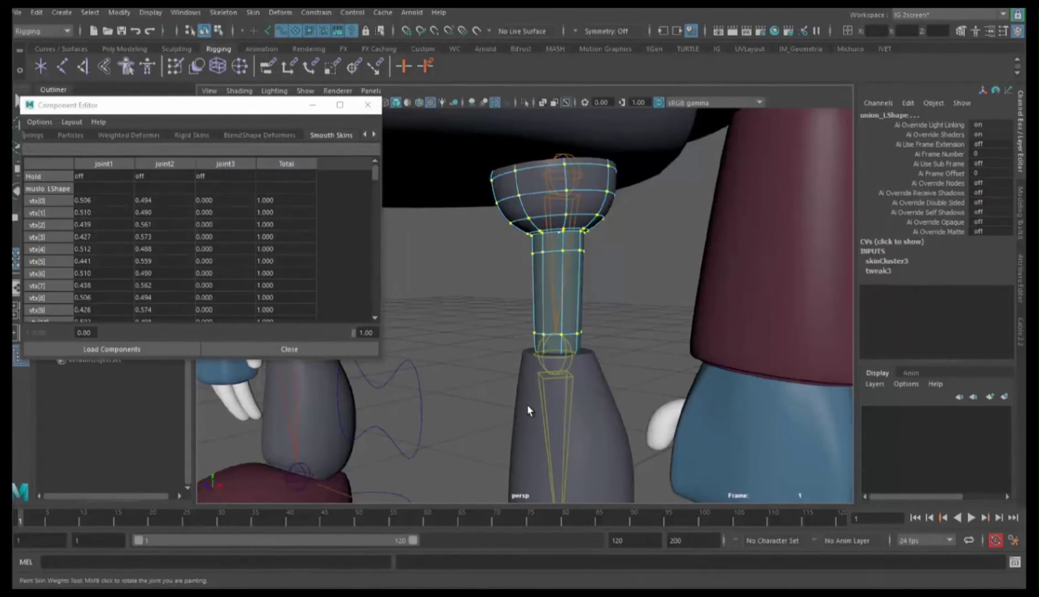
Set the joint1 weight column of the selected vertices to 1.000.
mouse_move(100, 201)
mouse_down()
mouse_move(114, 322)
mouse_move(104, 354)
mouse_up()
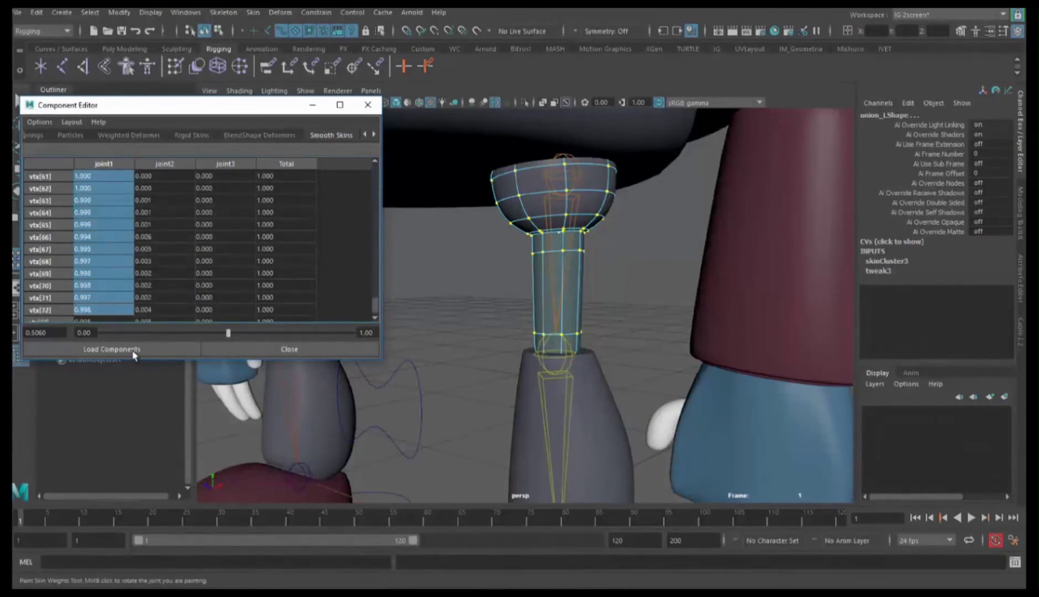
scroll(100, 326, up, 1)
scroll(99, 317, up, 1)
scroll(101, 309, down, 2)
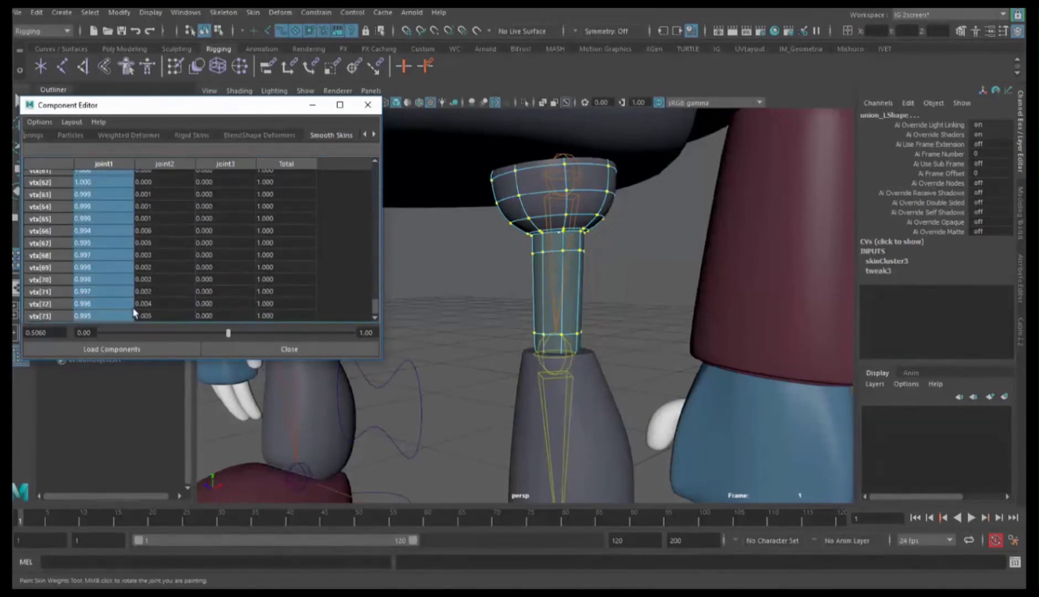
click(103, 315)
text(1)
key(Return)
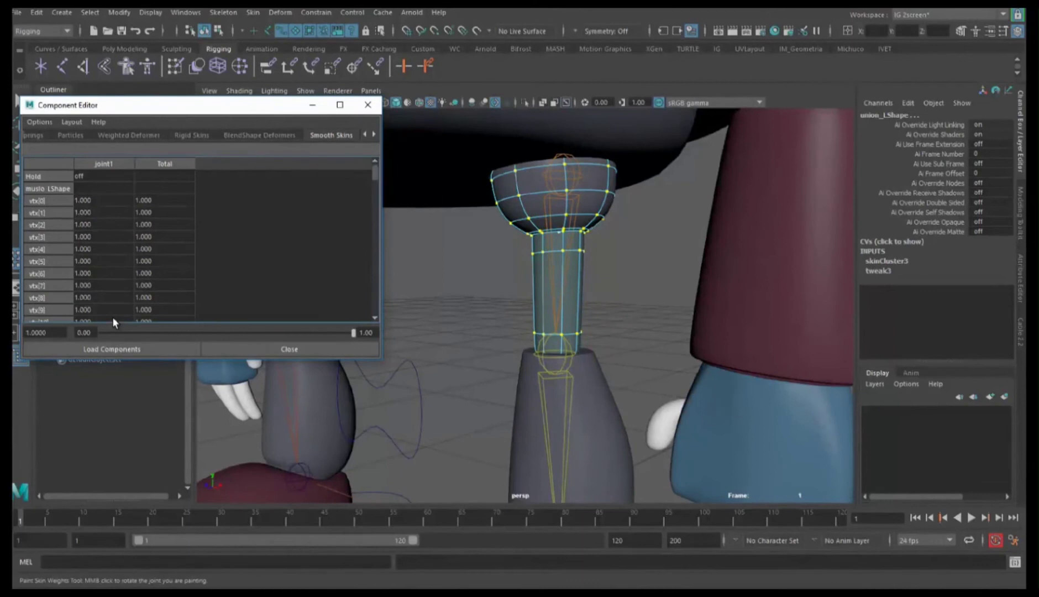
click(600, 397)
right_click(598, 394)
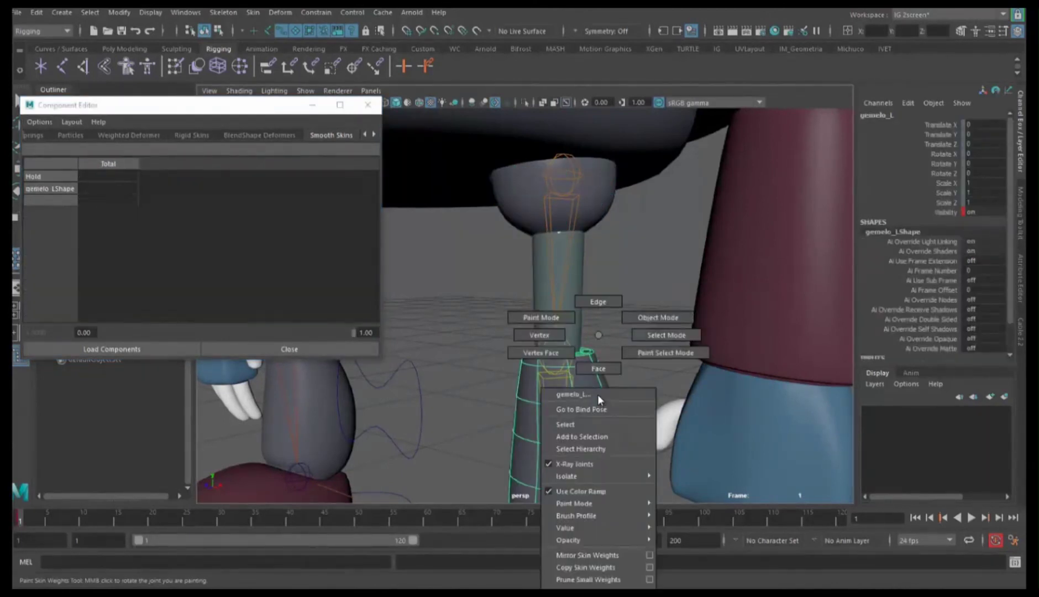
Load the selected gemelo_L vertices, set their joint2 weights to 1, and return to Object Mode.
click(545, 335)
scroll(604, 380, down, 3)
drag(608, 287, 464, 502)
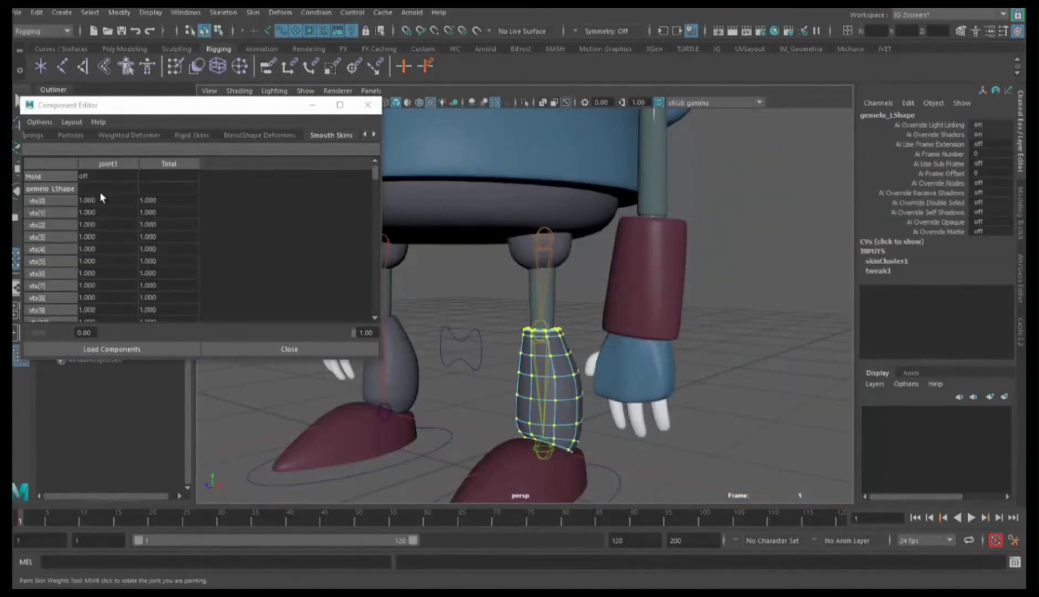
mouse_move(103, 200)
mouse_down()
mouse_move(118, 348)
mouse_move(112, 330)
mouse_move(105, 346)
mouse_up()
click(104, 344)
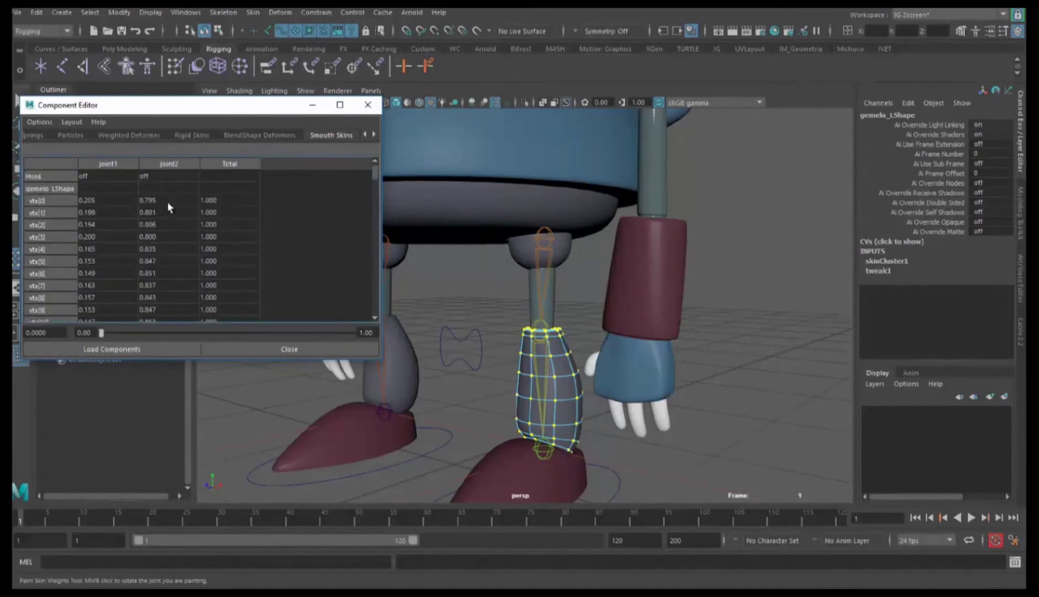
mouse_move(167, 200)
mouse_down()
mouse_move(173, 371)
mouse_move(184, 326)
mouse_up()
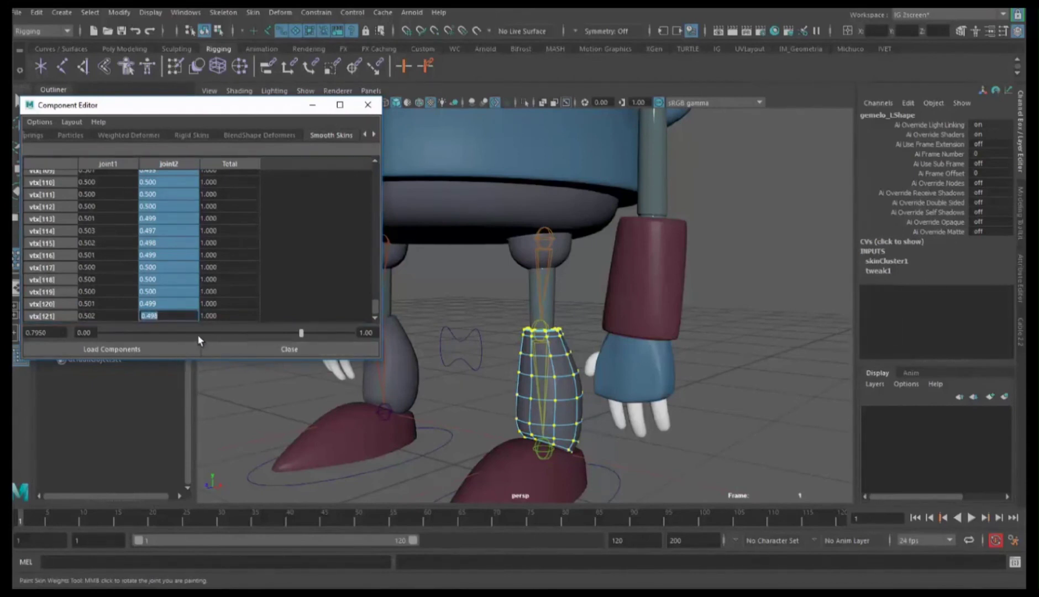
text(1)
key(Return)
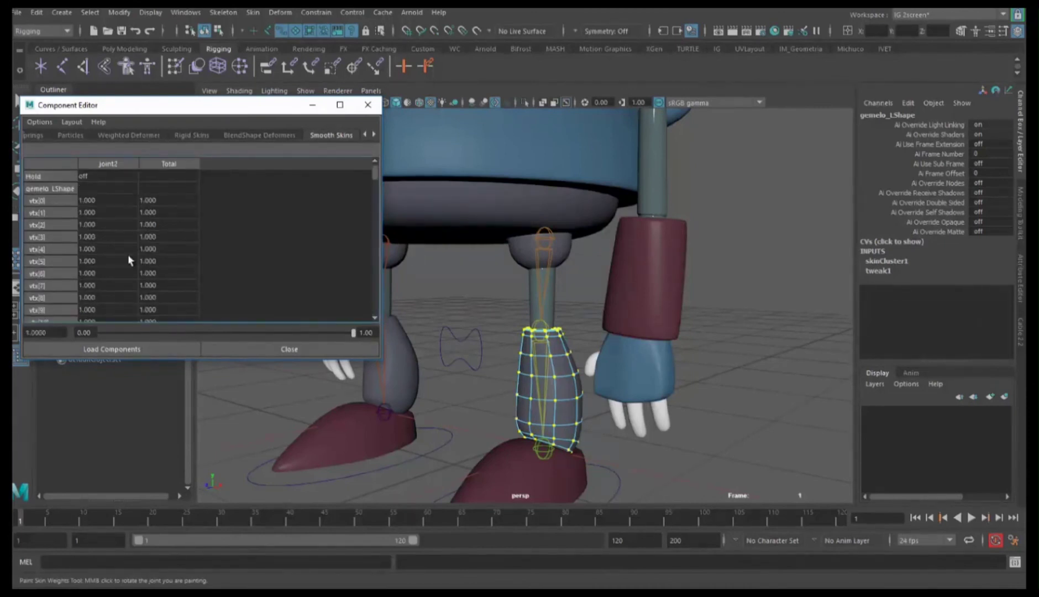
right_click(566, 337)
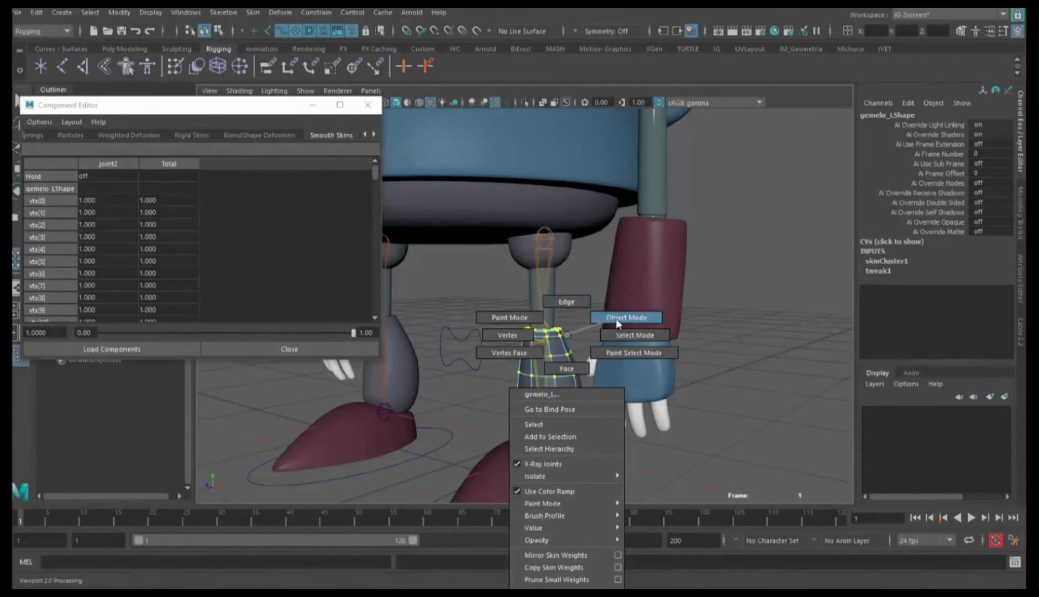
click(615, 318)
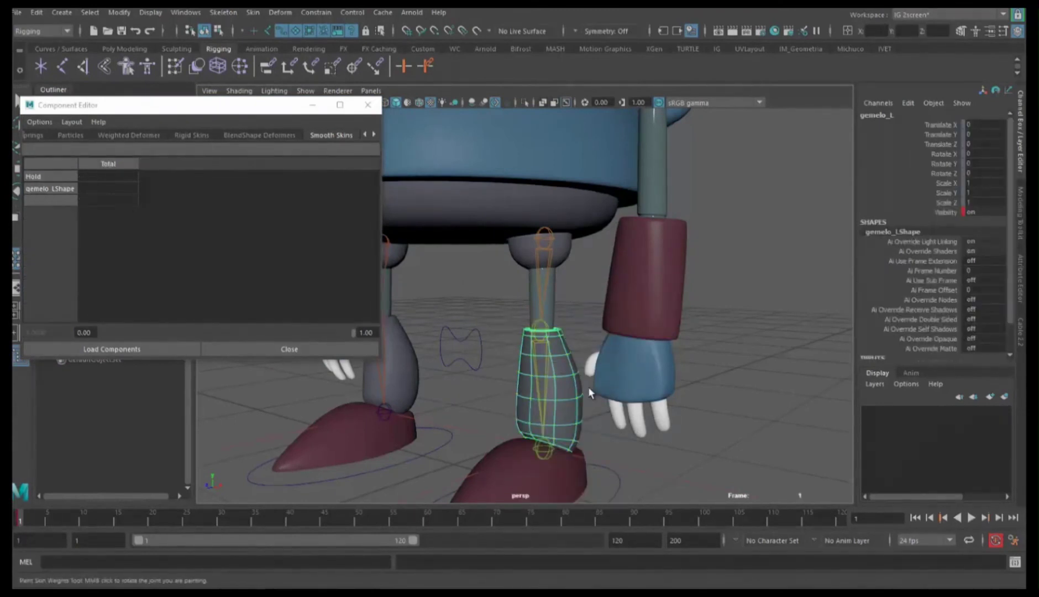
Switch muslo_L to vertex mode and marquee-select all the left thigh's vertices.
click(551, 314)
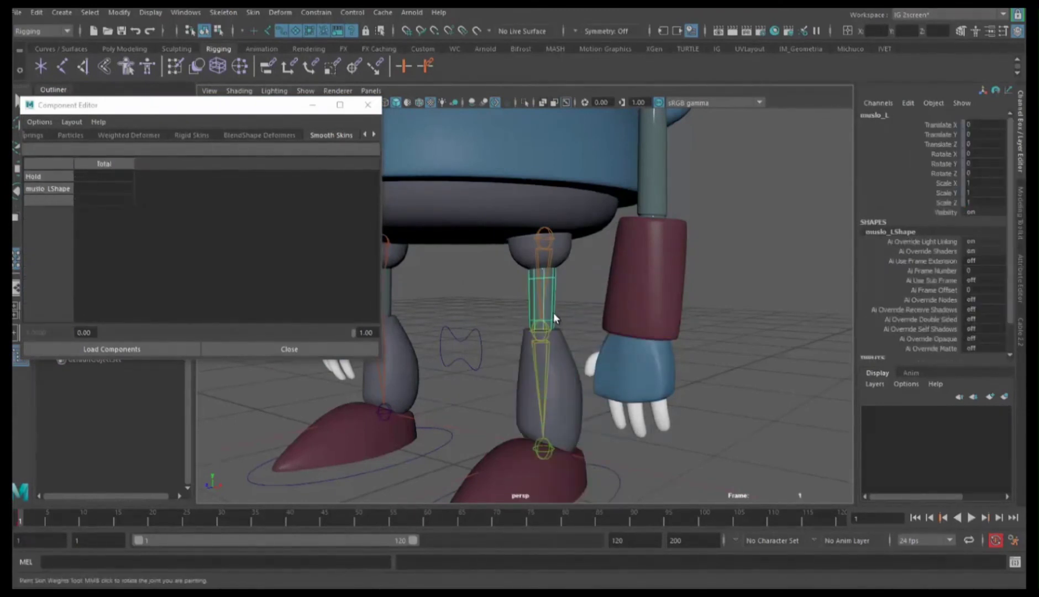
right_click(554, 312)
click(505, 313)
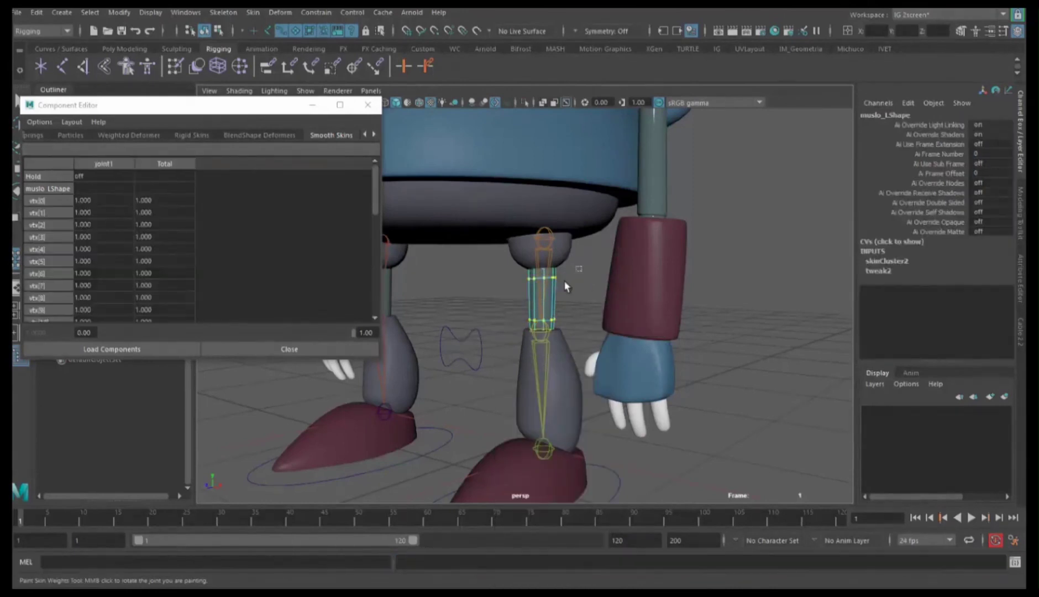
drag(574, 271, 517, 340)
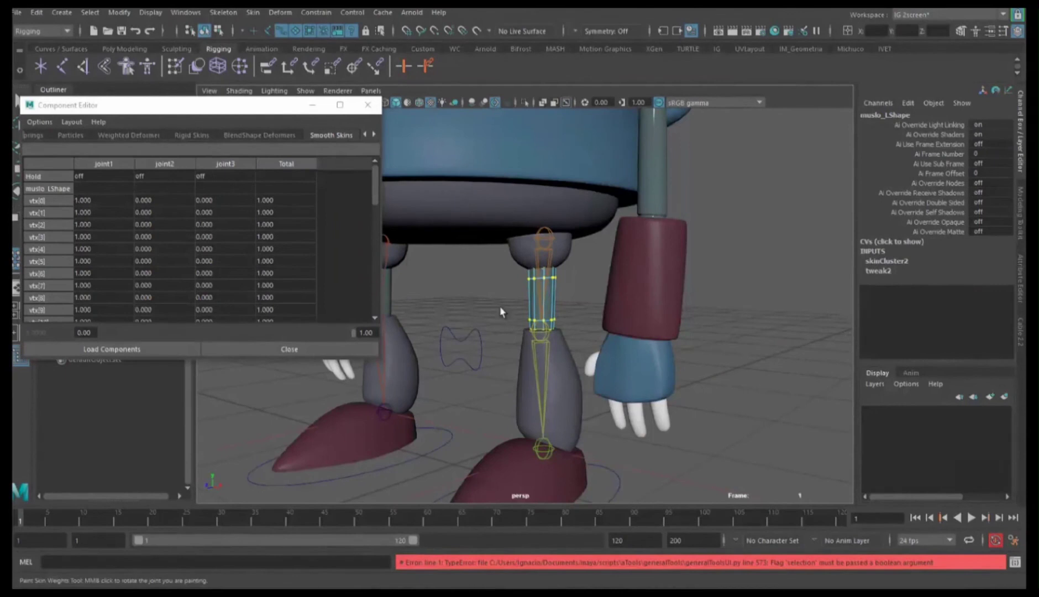
click(568, 257)
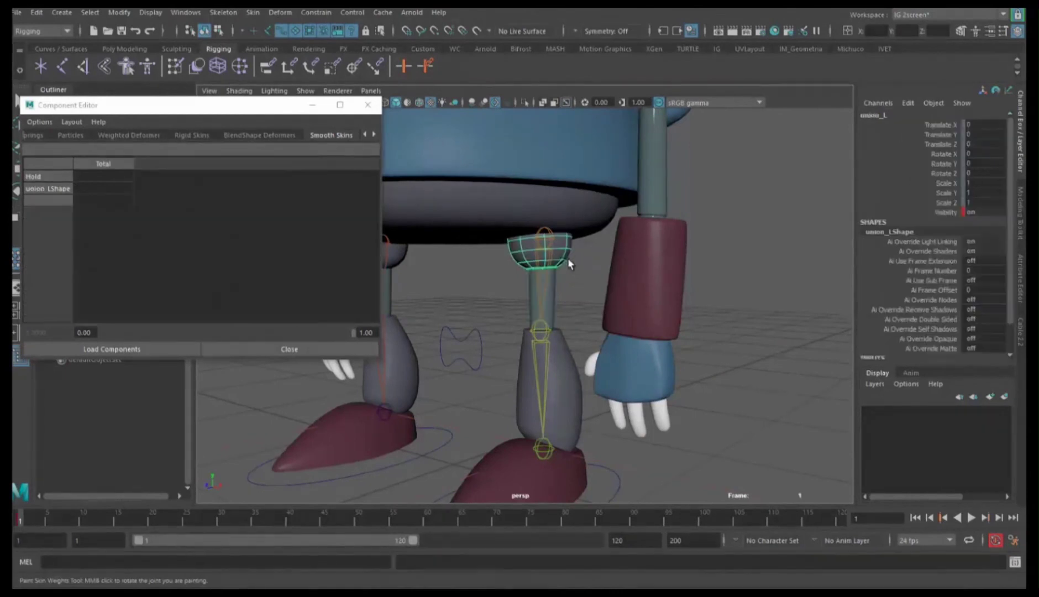
shift+click(552, 305)
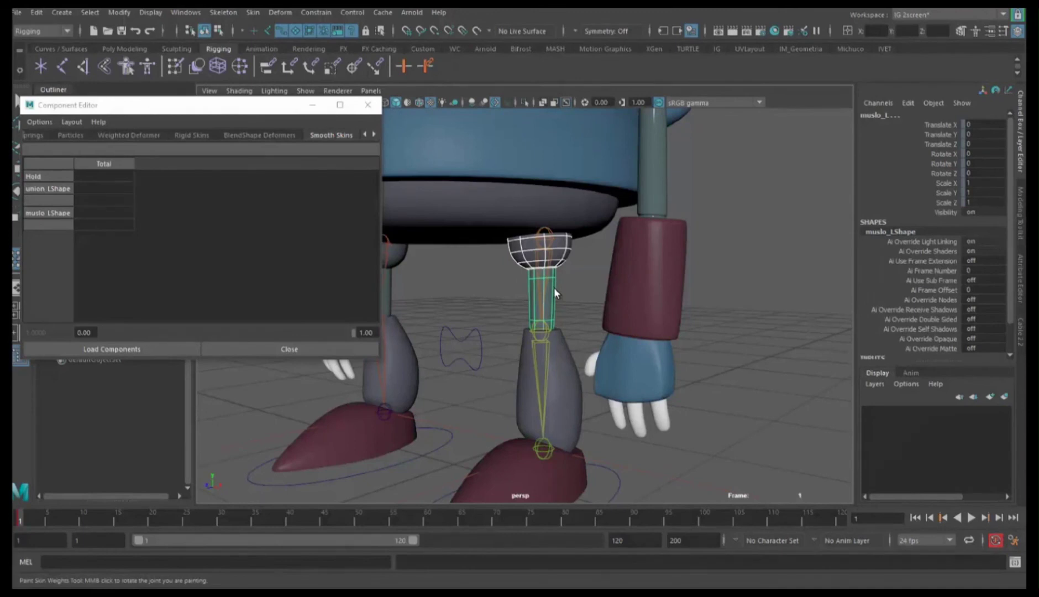
right_drag(554, 287, 505, 288)
right_drag(566, 255, 507, 255)
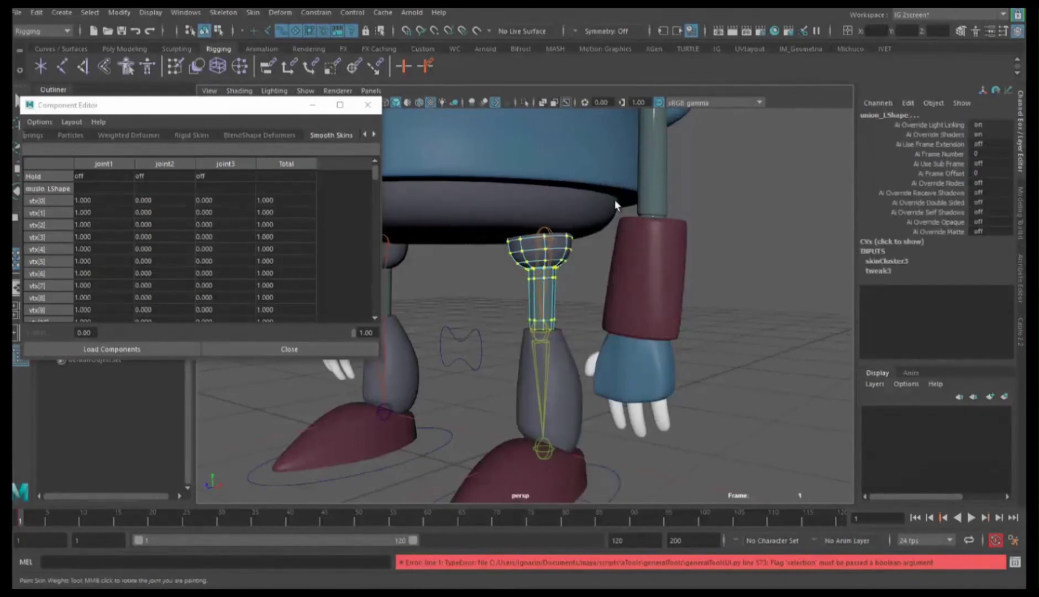
drag(617, 198, 482, 385)
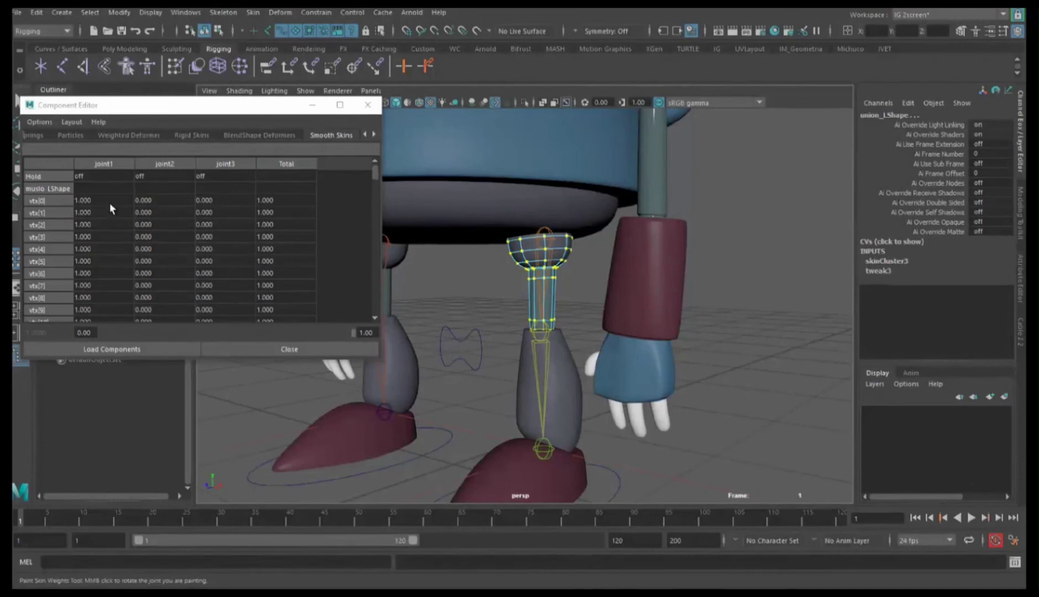
Set every selected vertex's joint1 weight to 1 and clear the selection.
drag(106, 201, 100, 317)
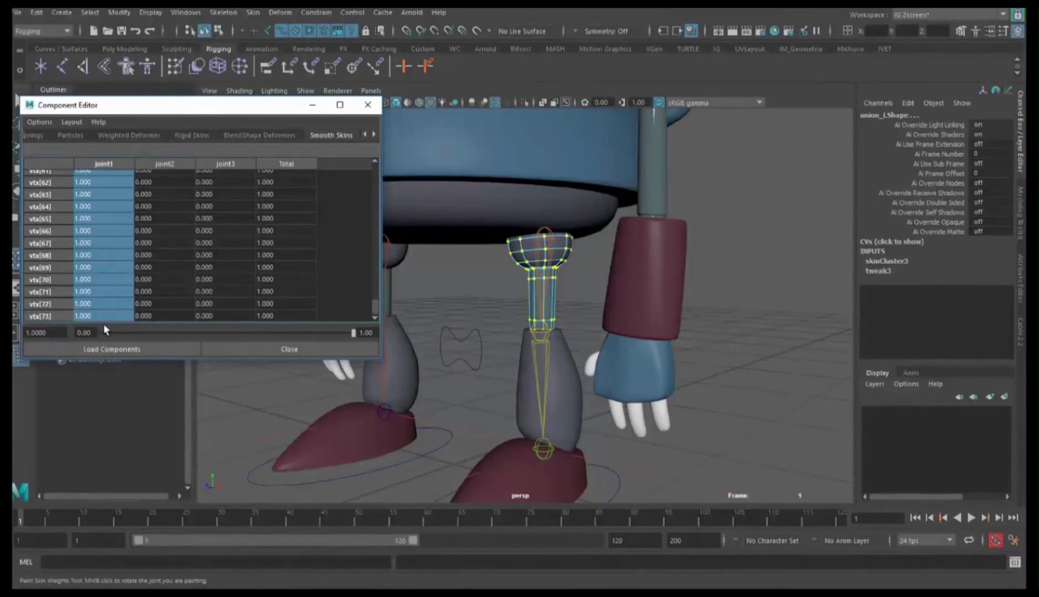
drag(103, 323, 100, 323)
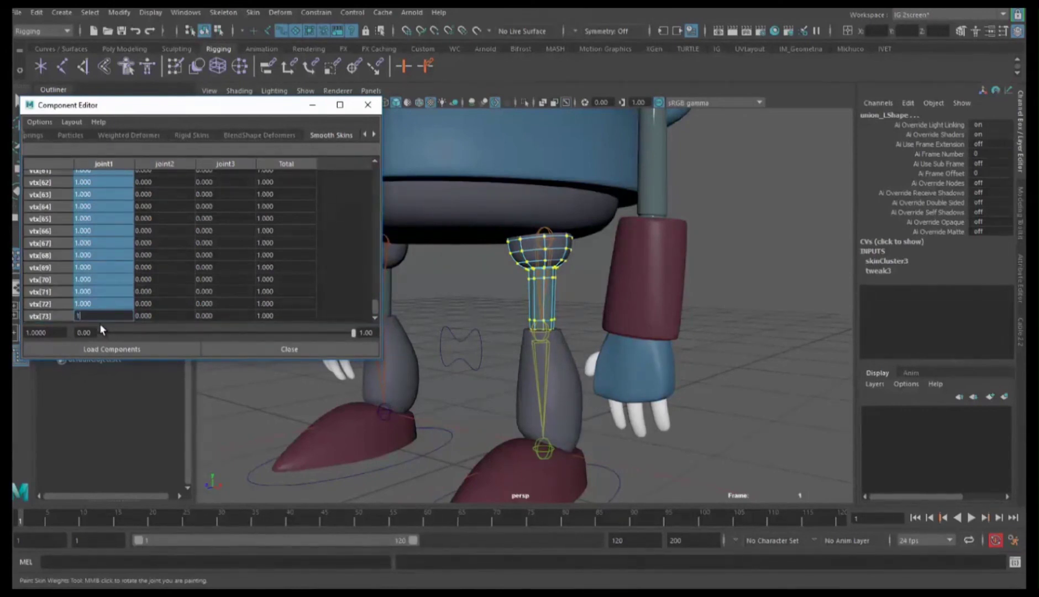
key(Return)
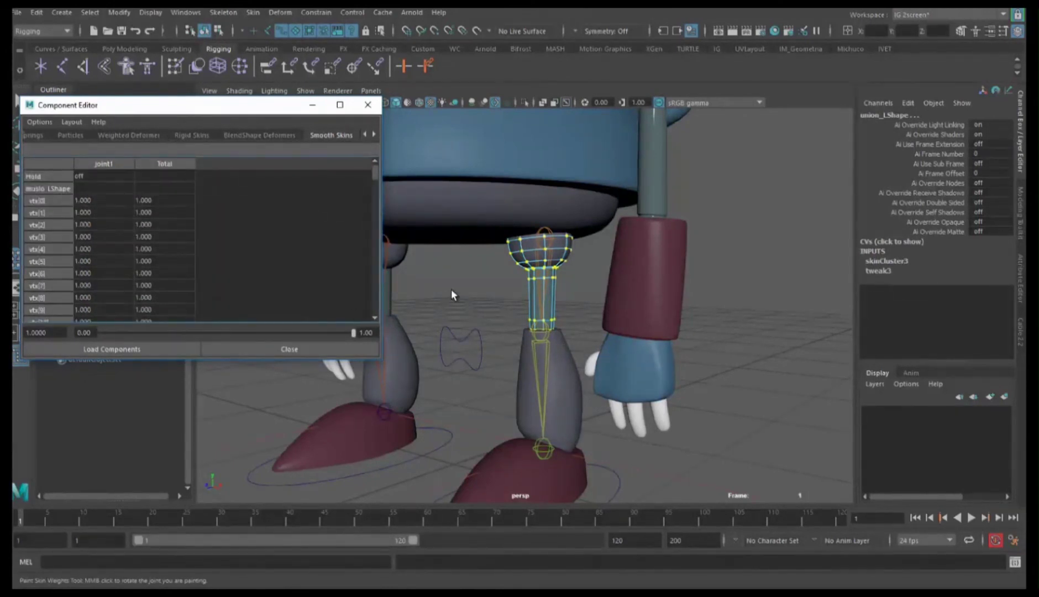
click(456, 291)
right_drag(530, 285, 594, 270)
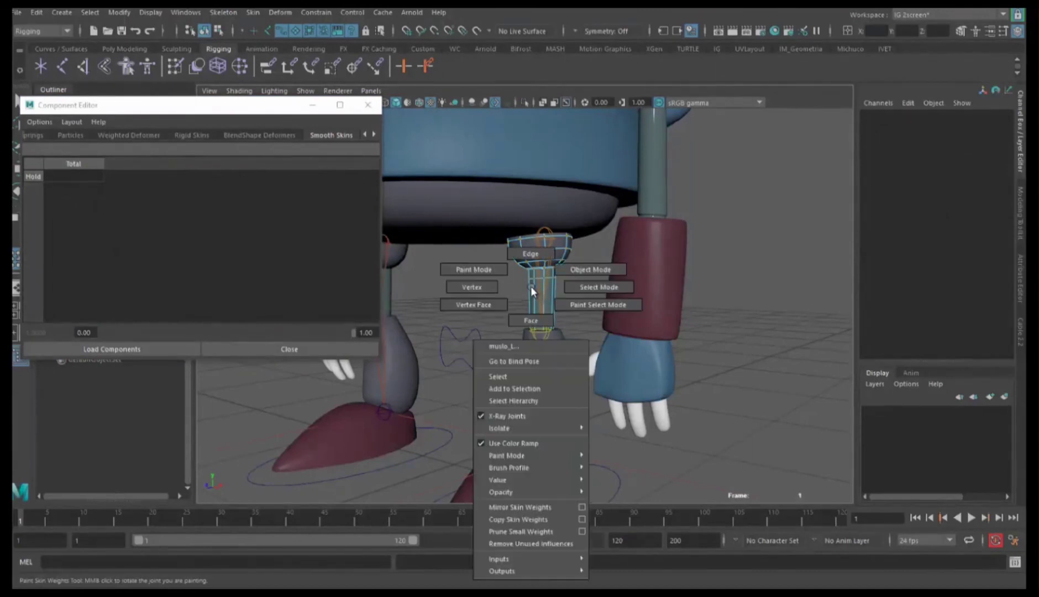
Move Ctrl_Leg_L upward so the left knee bends.
scroll(565, 335, down, 3)
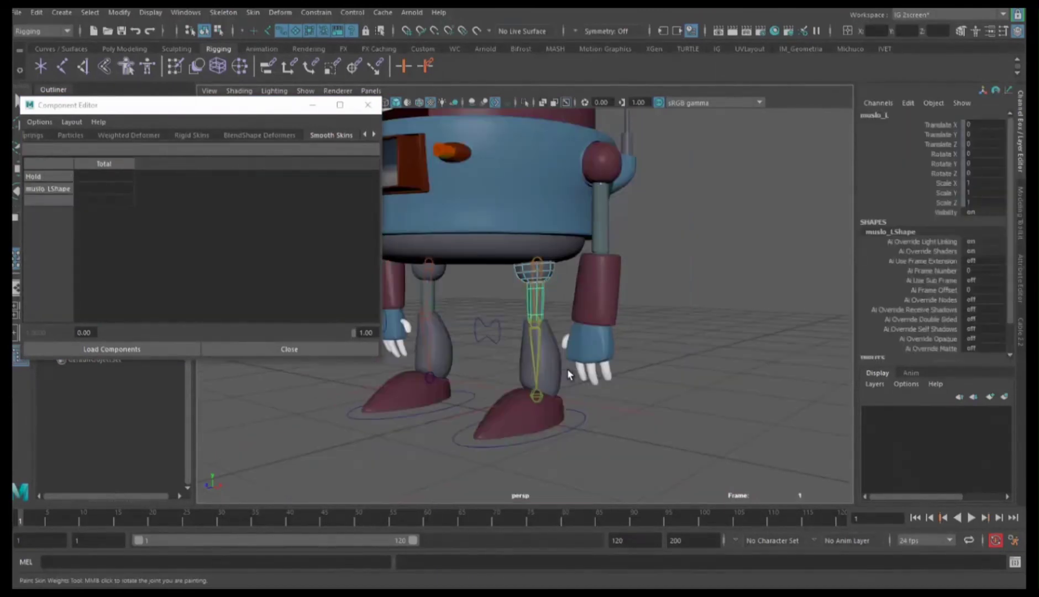
click(563, 434)
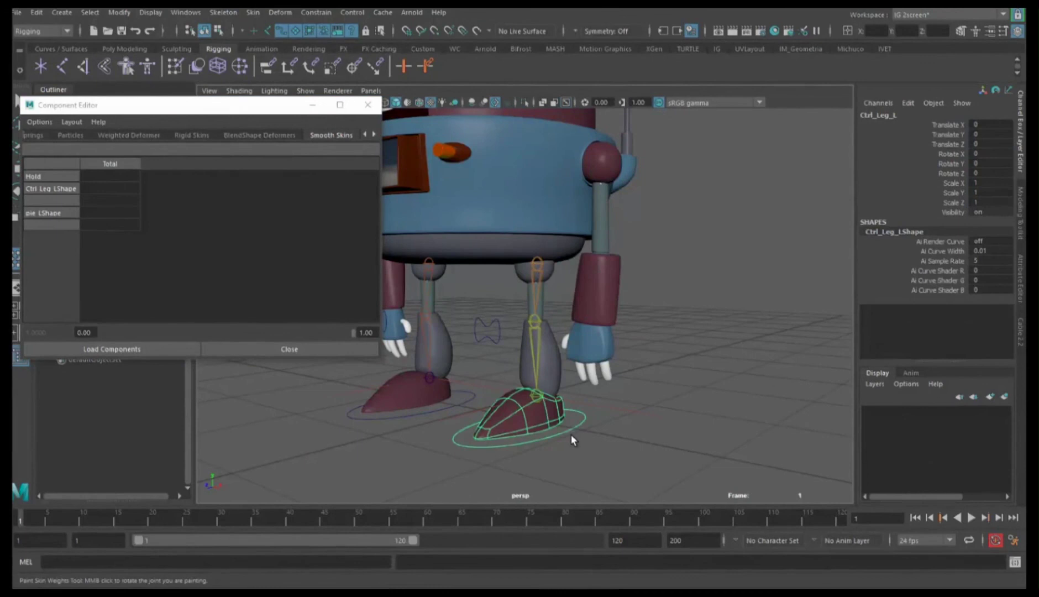
key(w)
drag(541, 320, 539, 302)
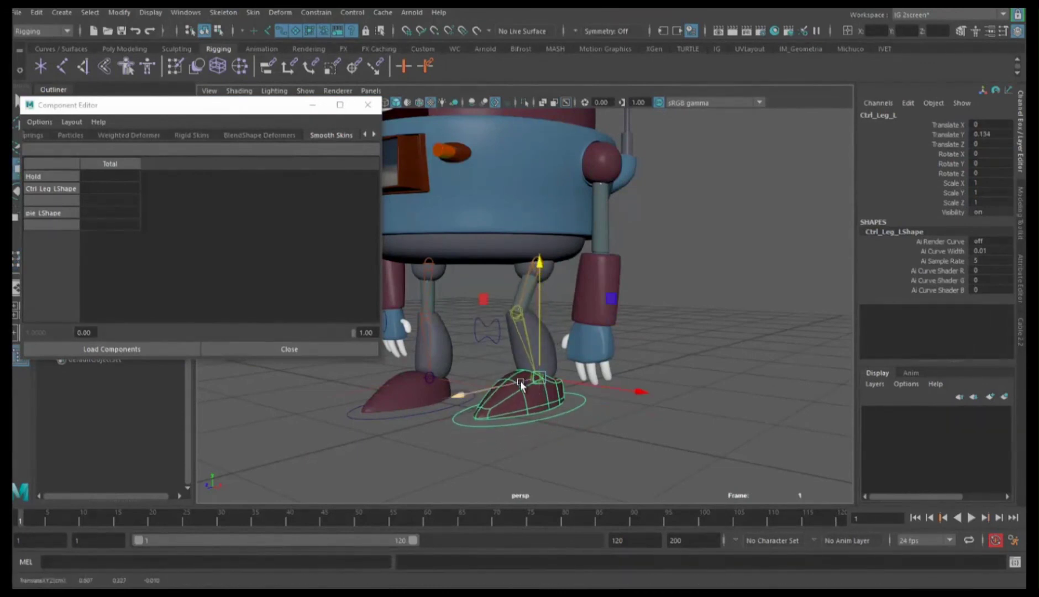
scroll(521, 385, up, 3)
scroll(487, 382, up, 3)
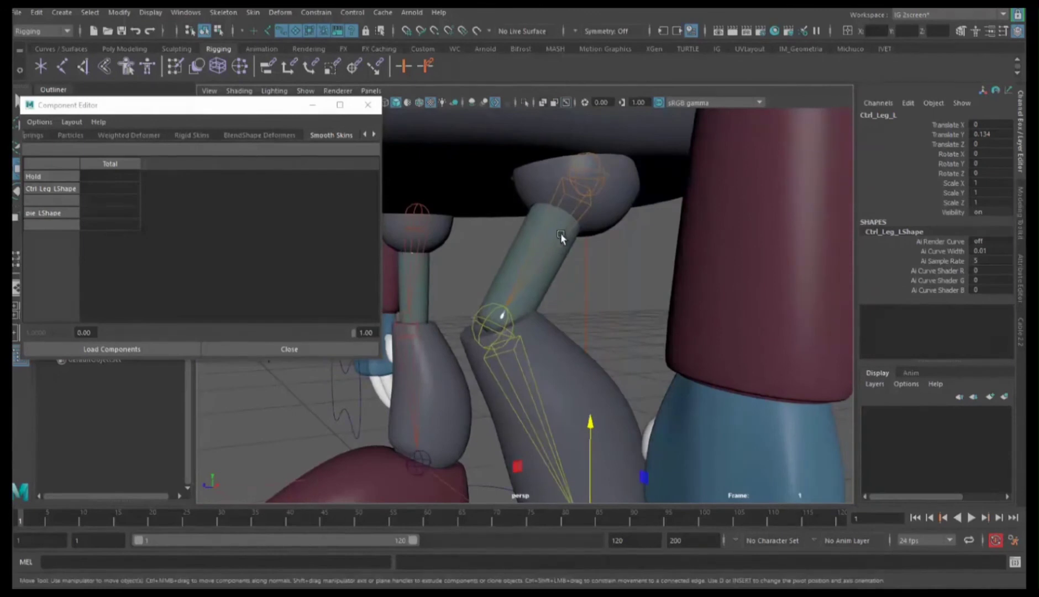
mouse_move(589, 425)
mouse_down()
mouse_move(592, 385)
mouse_move(591, 491)
mouse_move(590, 395)
mouse_move(609, 431)
mouse_move(611, 486)
mouse_move(608, 393)
mouse_up()
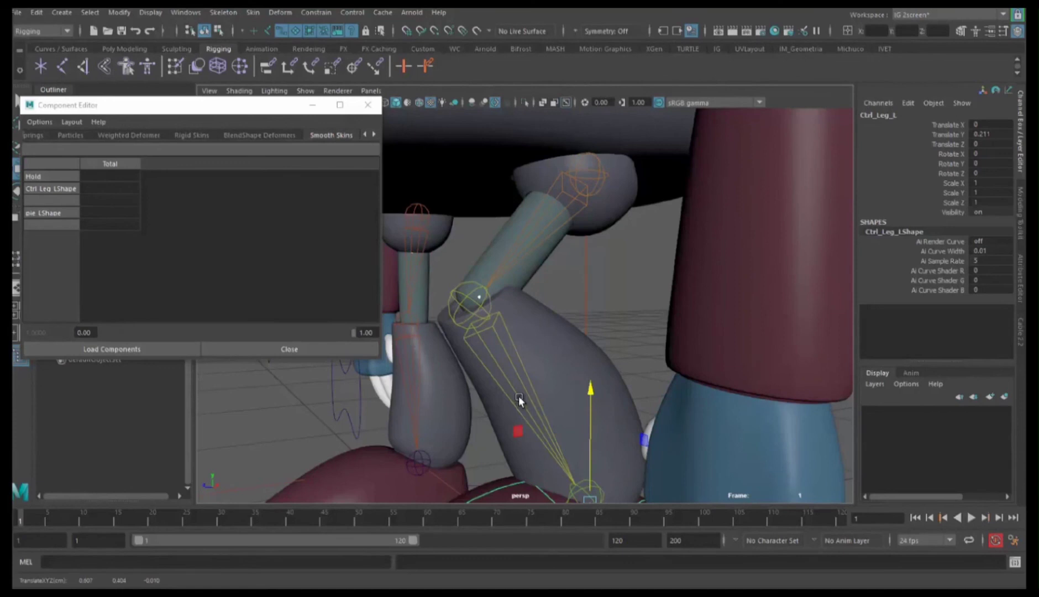
Set the foot control's Translate Y back to 0, then nudge it slightly up.
scroll(548, 395, down, 5)
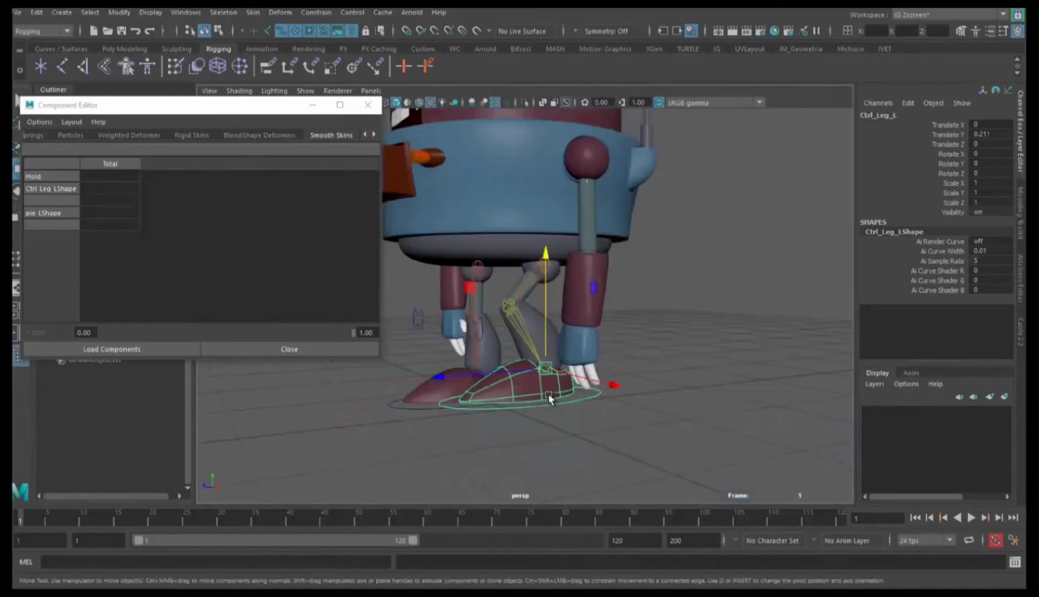
click(989, 134)
text(0)
key(Return)
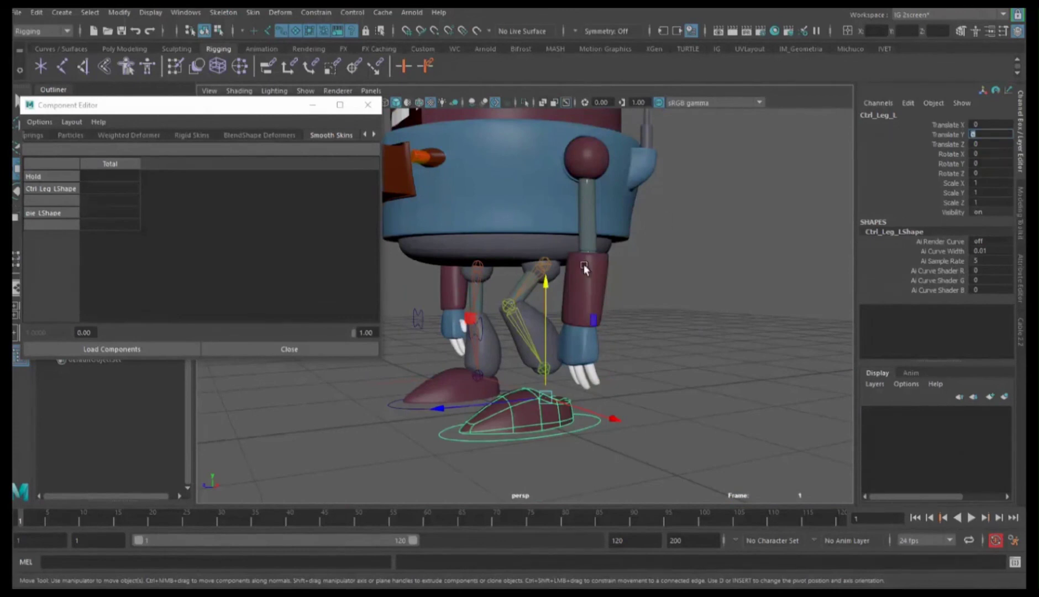
alt+drag(688, 423, 663, 411)
drag(536, 289, 544, 287)
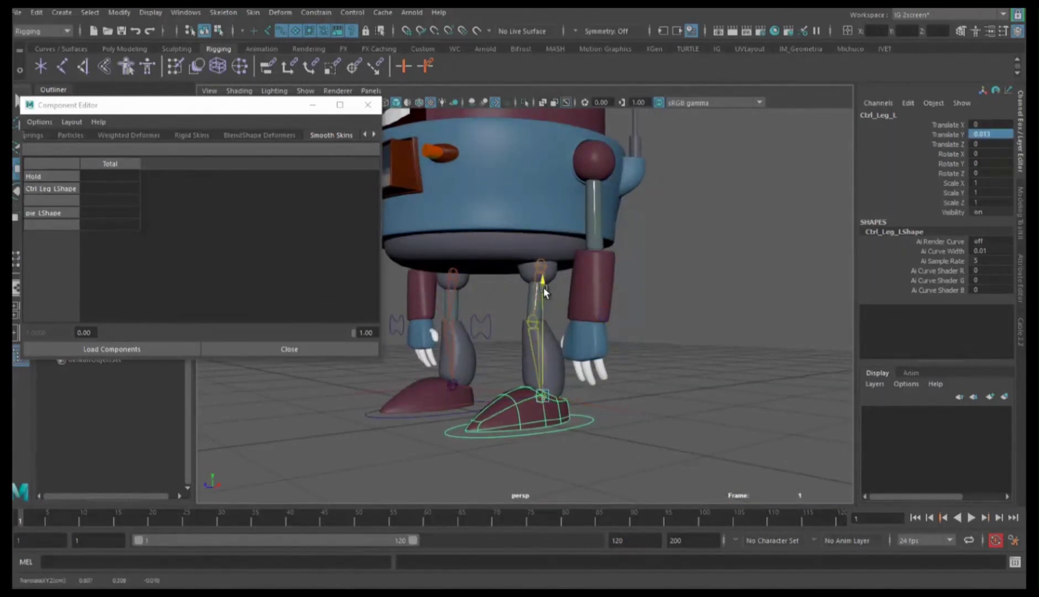
double_click(995, 138)
Reset Ctrl_Leg_L Translate Y to 0 and select vertices on the right leg meshes.
text(0)
key(Return)
alt+drag(497, 276, 562, 359)
click(563, 359)
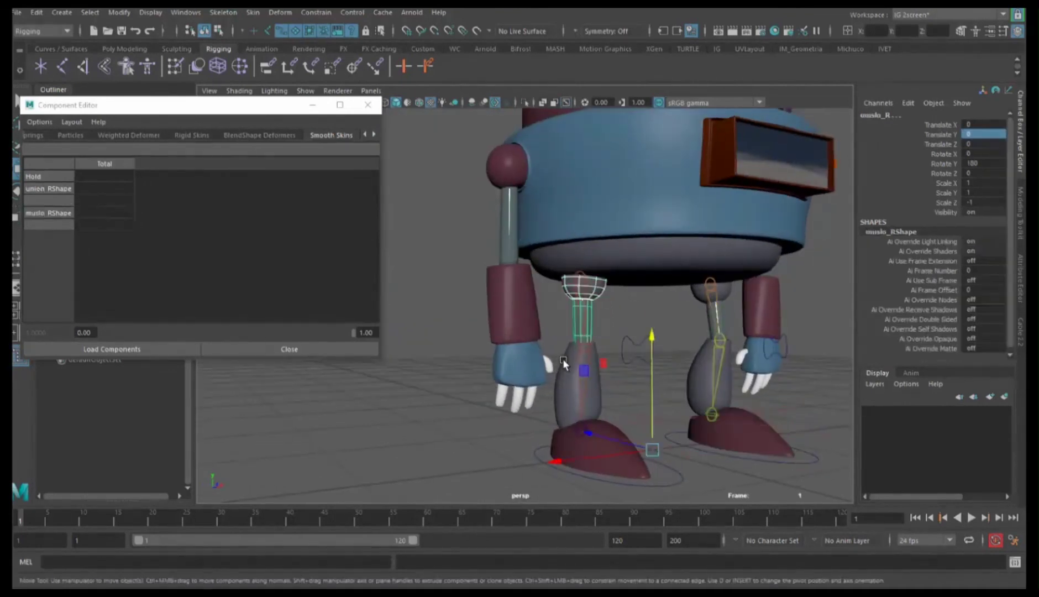
drag(618, 442, 383, 259)
click(194, 349)
right_drag(586, 324, 587, 288)
drag(619, 349, 234, 202)
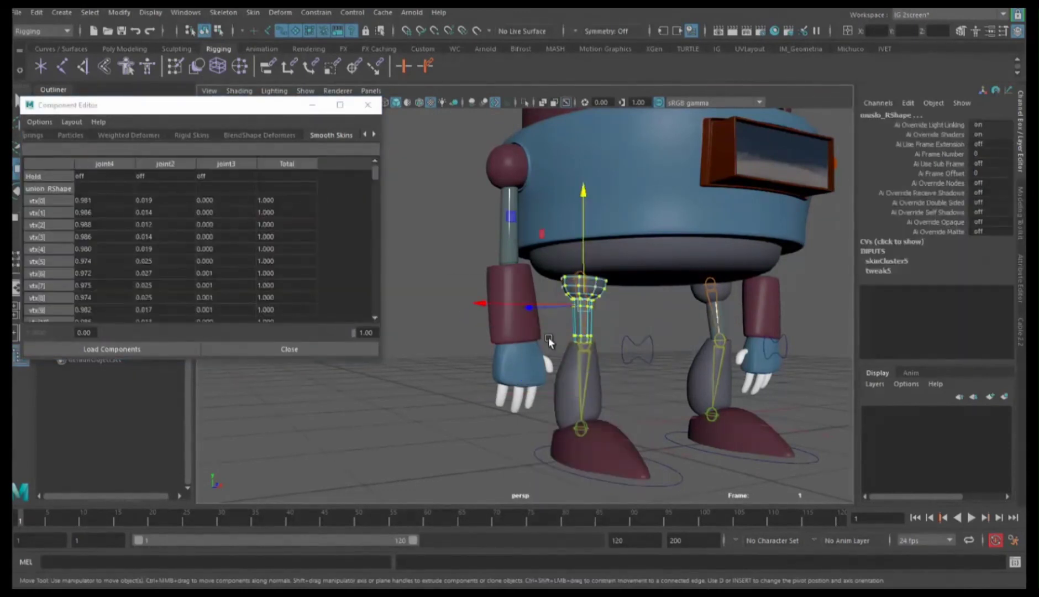
Inspect a right upper-leg vertex's weights, then return to object mode and undo changes.
scroll(549, 342, up, 5)
drag(381, 232, 420, 233)
right_drag(601, 296, 629, 420)
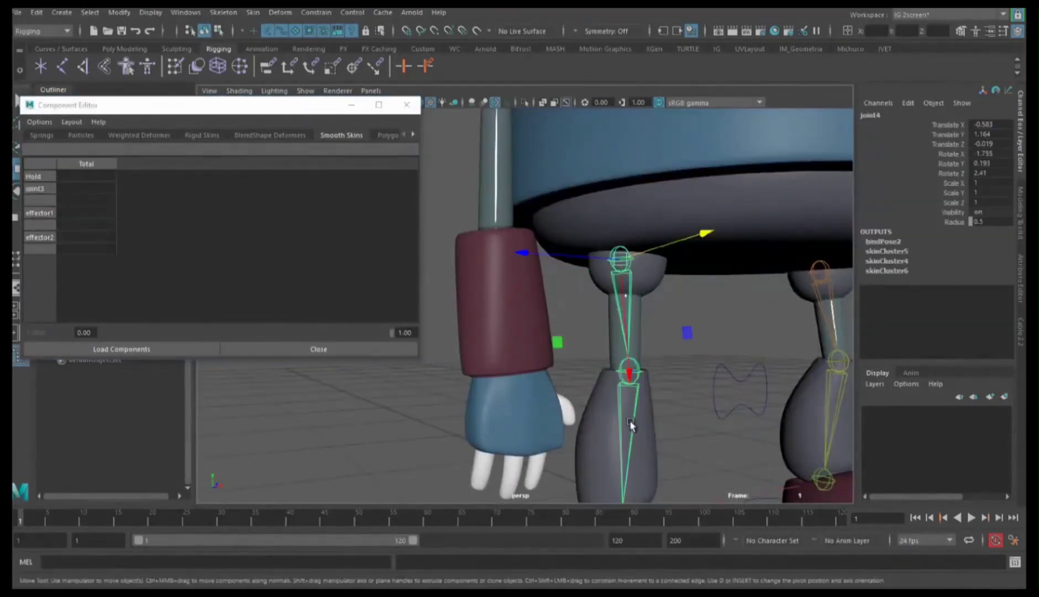
key(ctrl+z)
click(637, 331)
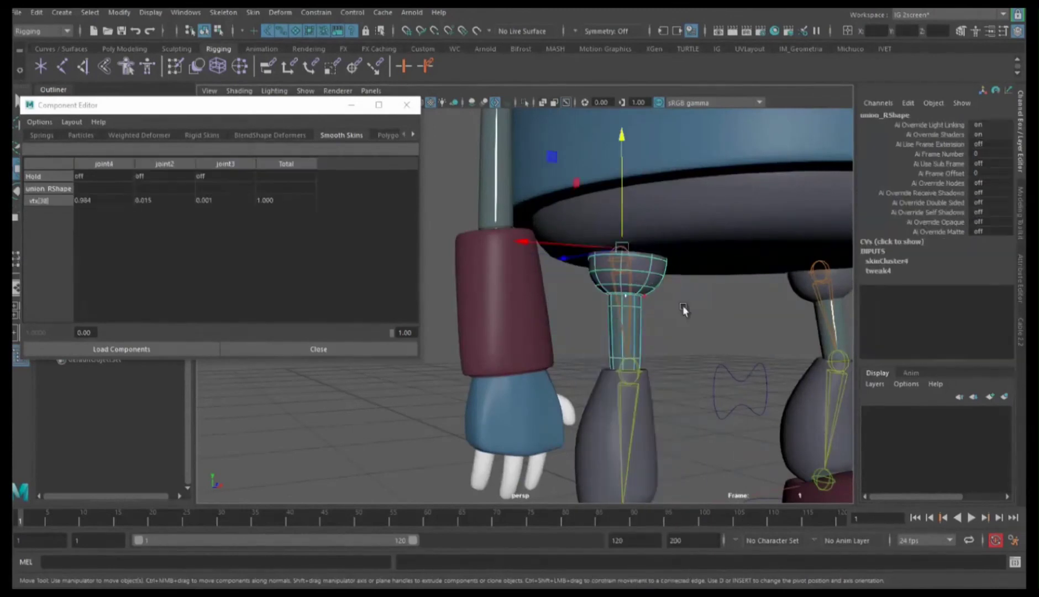
scroll(552, 283, down, 5)
right_drag(552, 283, 603, 266)
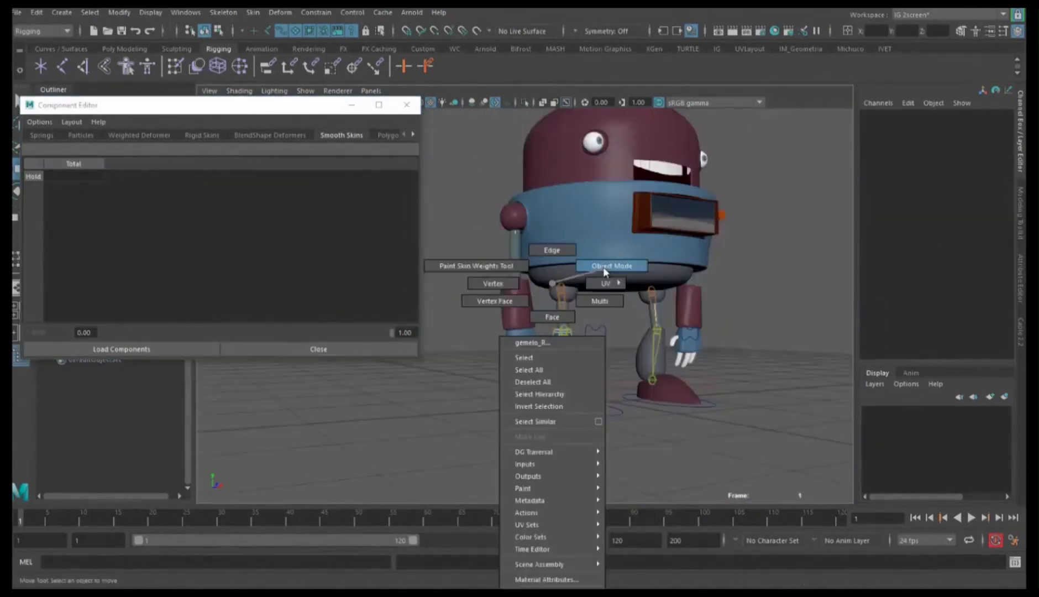
click(592, 424)
key(e)
key(w)
key(ctrl+z)
Select the IK handles and the leg joints.
mouse_move(633, 448)
alt+mouse_down()
mouse_move(747, 472)
mouse_move(772, 417)
alt+mouse_up()
click(689, 470)
mouse_move(690, 469)
alt+mouse_down()
mouse_move(719, 355)
mouse_move(670, 410)
mouse_move(703, 445)
mouse_move(619, 355)
mouse_move(573, 375)
alt+mouse_up()
click(253, 30)
mouse_move(453, 420)
mouse_down()
mouse_move(831, 373)
mouse_move(719, 360)
mouse_up()
click(1005, 396)
alt+drag(774, 387, 829, 359)
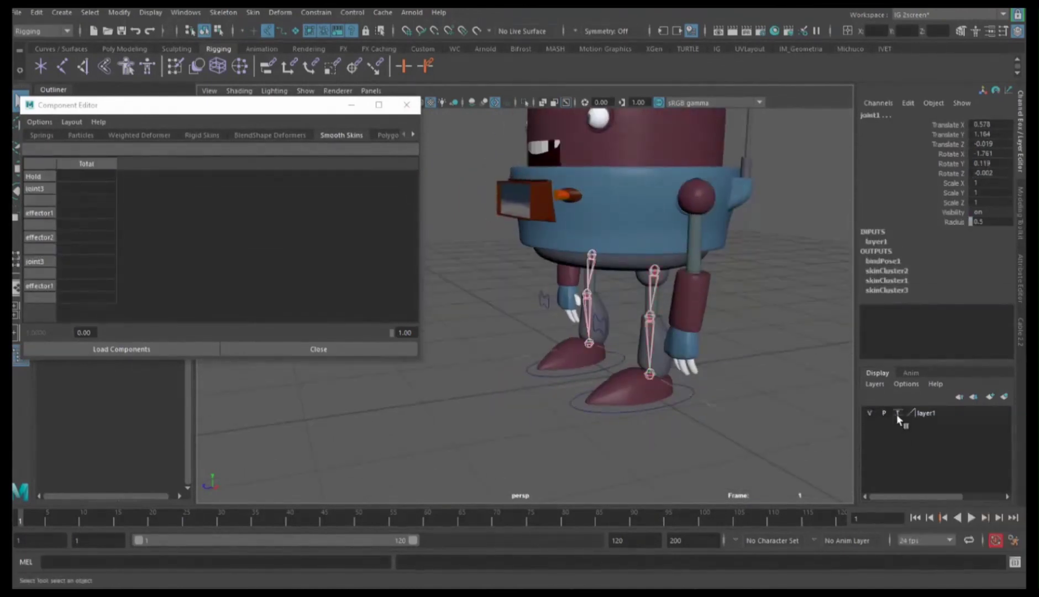
Name the layer Rig_no_anim and set its colour to red.
double_click(897, 415)
text(Rig_no_anim)
click(464, 311)
click(406, 327)
alt+drag(556, 329, 530, 298)
click(319, 349)
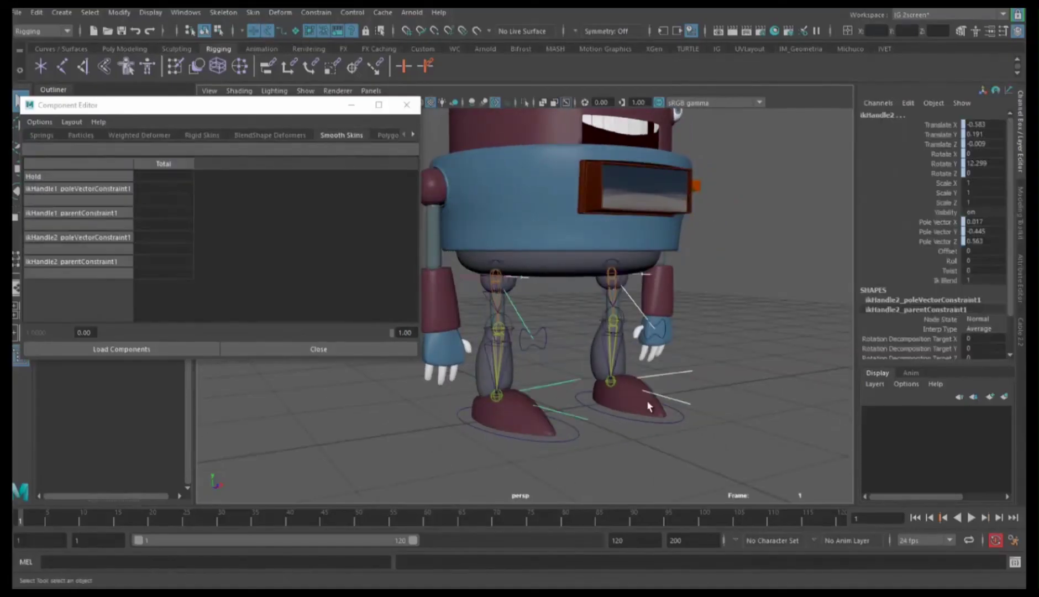
Create a display layer from the selected leg joints and save it as red Rig_no_anim.
click(989, 396)
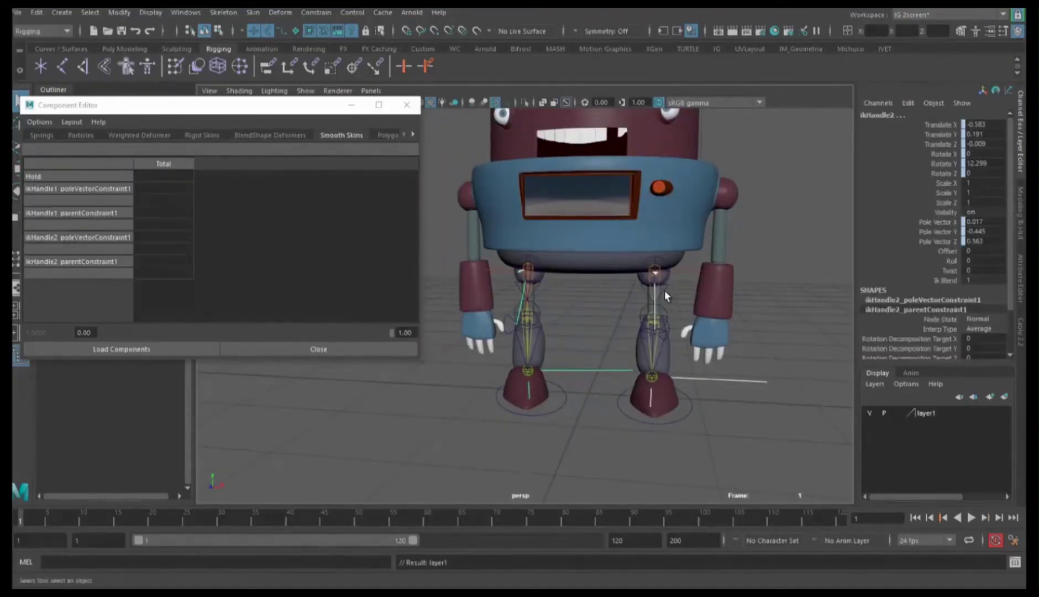
click(923, 413)
click(869, 412)
alt+drag(706, 393, 634, 370)
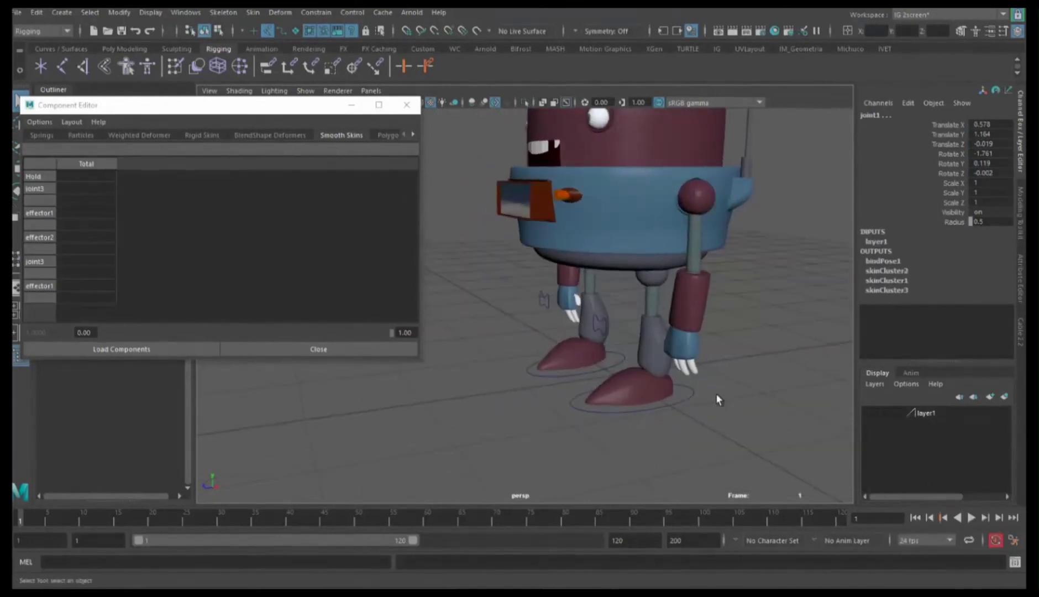
double_click(928, 413)
text(Rig_no_anim)
click(537, 302)
click(405, 329)
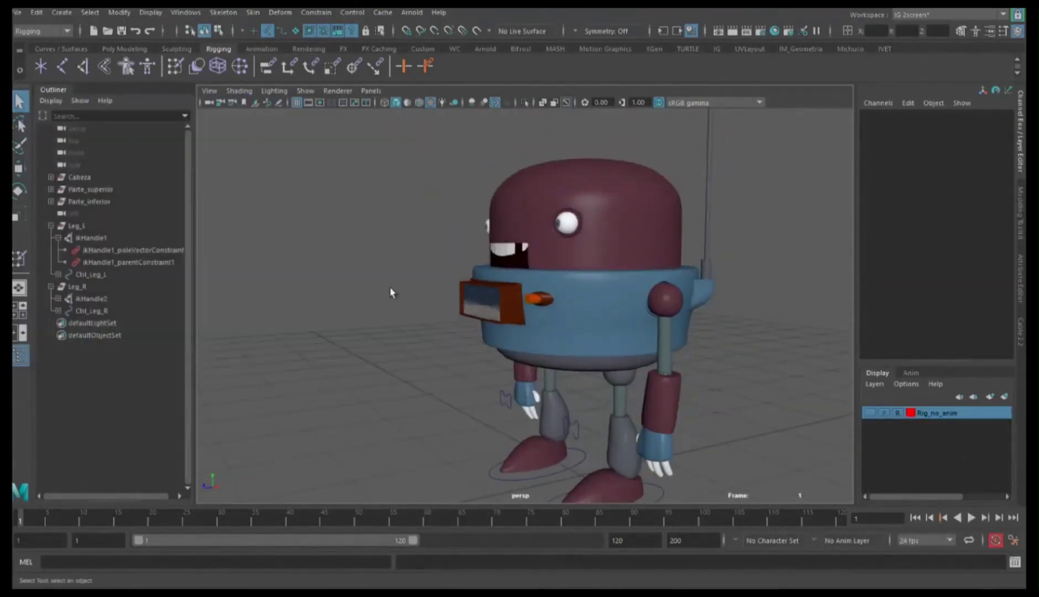
alt+drag(371, 287, 661, 331)
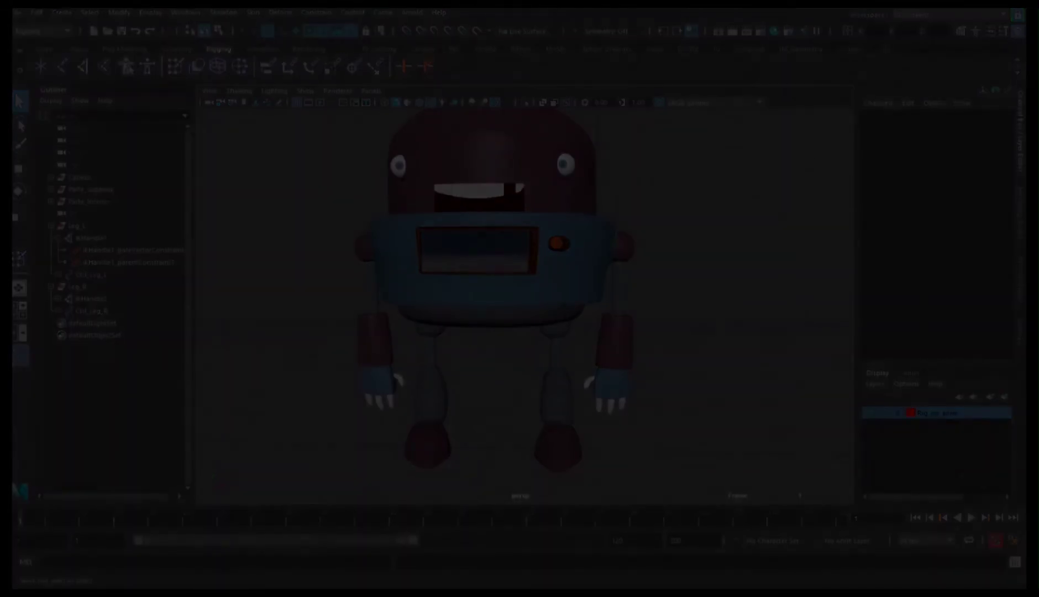